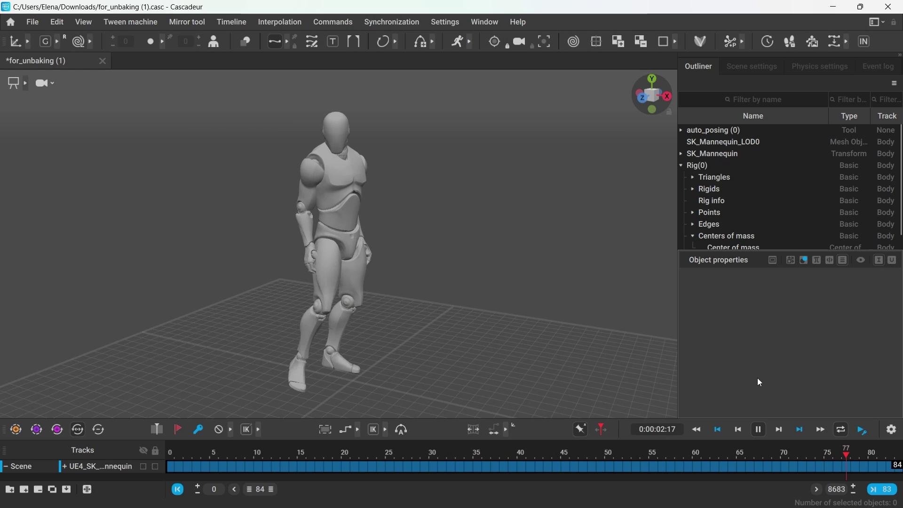
Pause the walk, review the UE4 track rows, scrub to frame 58, then collapse and shrink the timeline
click(761, 430)
drag(440, 419, 370, 301)
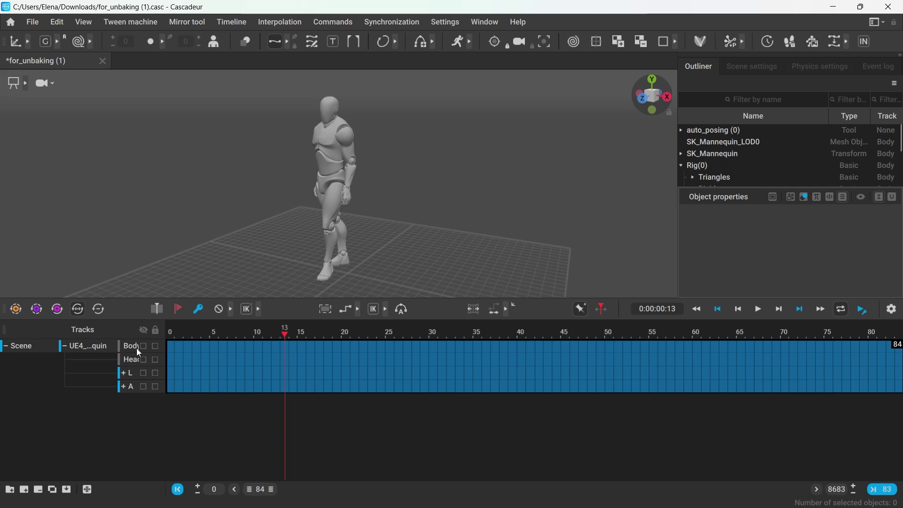
click(63, 348)
drag(273, 338, 678, 351)
click(63, 347)
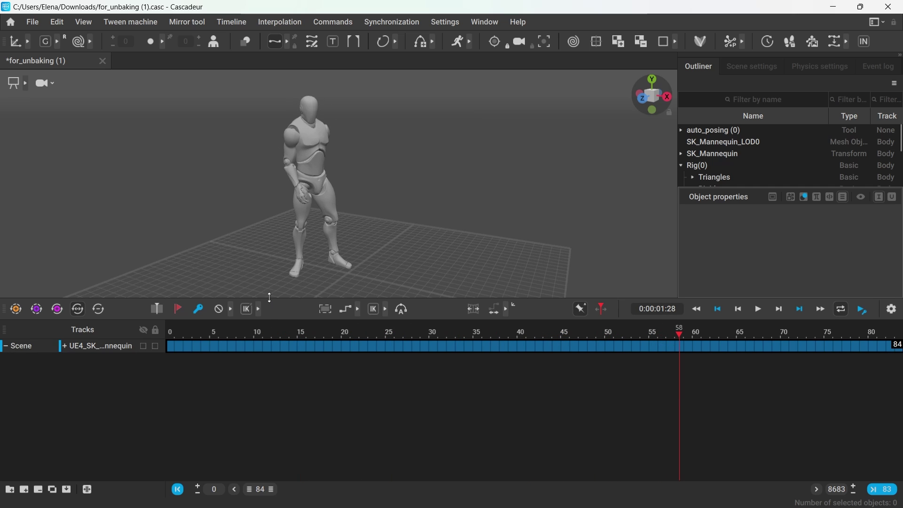
drag(272, 297, 262, 411)
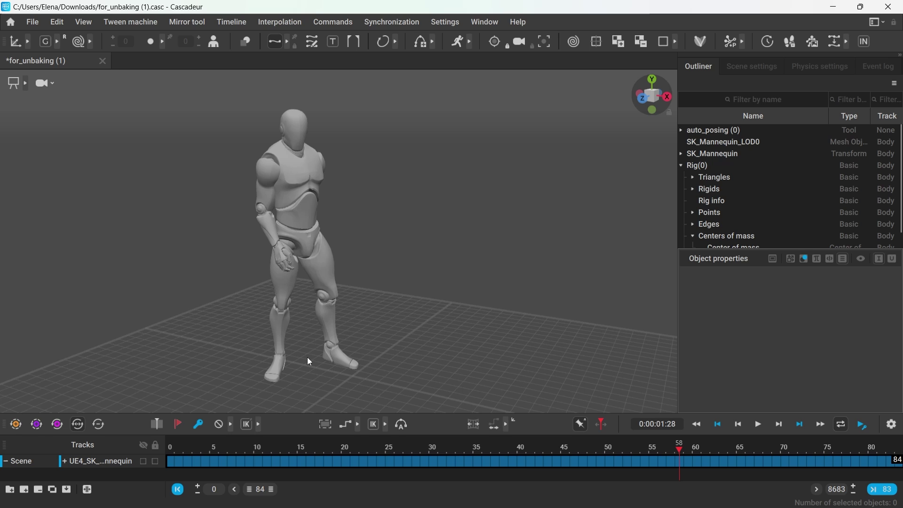
Switch to rig-point selection and generate the mannequin's rig with the Quick rigging tool
click(24, 85)
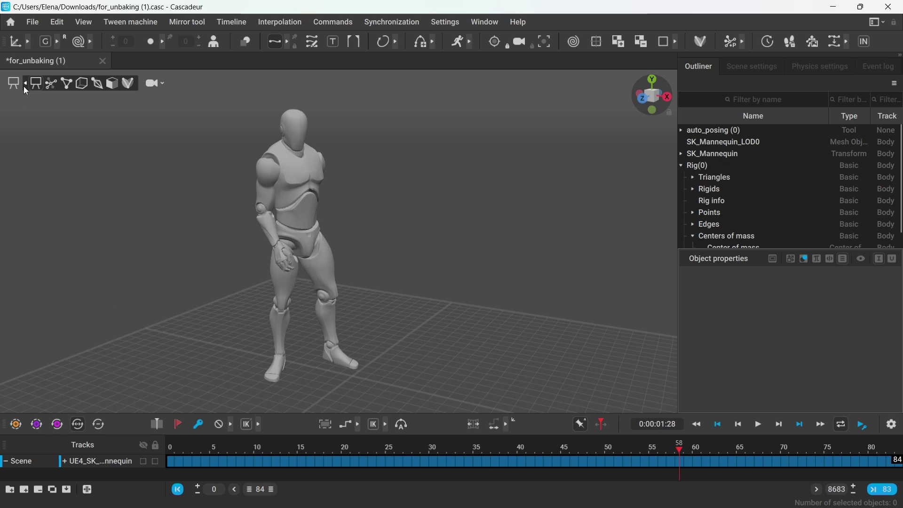
click(52, 85)
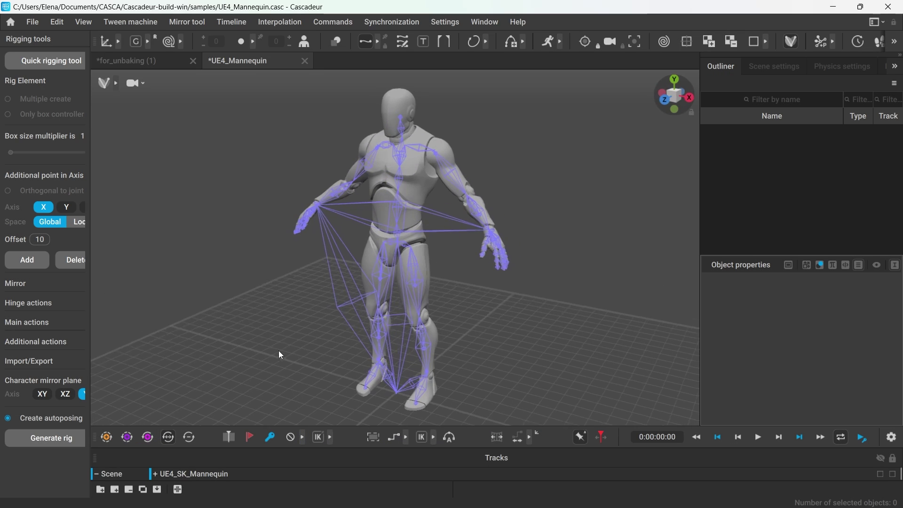
click(64, 54)
click(411, 421)
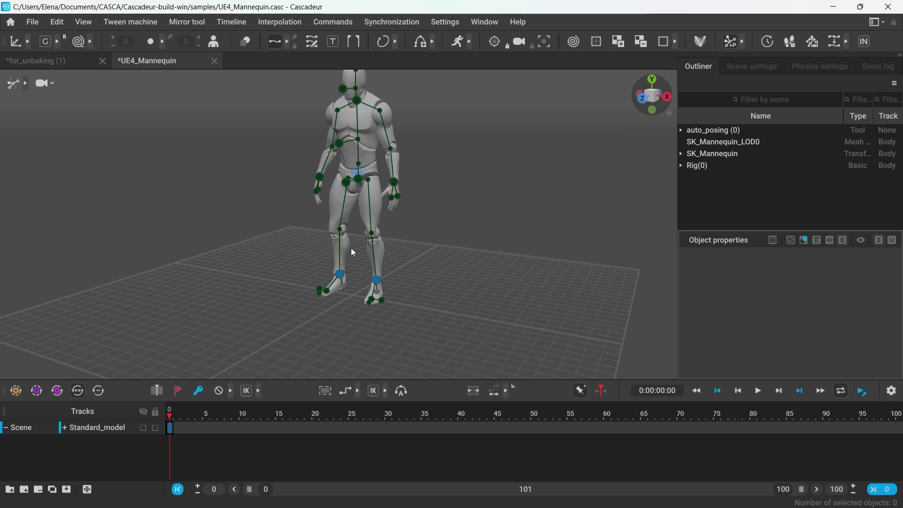
Import the walk through File > Import > Fbx/Dae, enable Auto Physics, and toggle Rig mode on and off
click(32, 22)
mouse_move(45, 128)
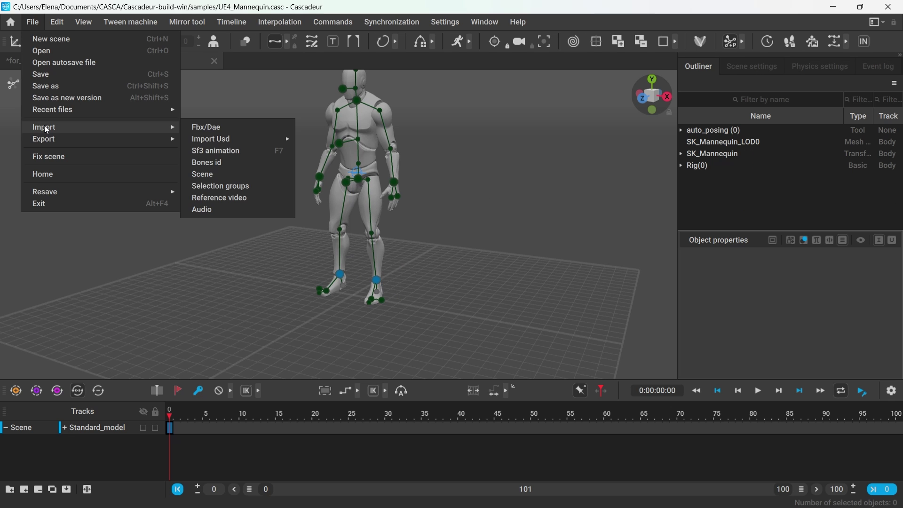
click(210, 130)
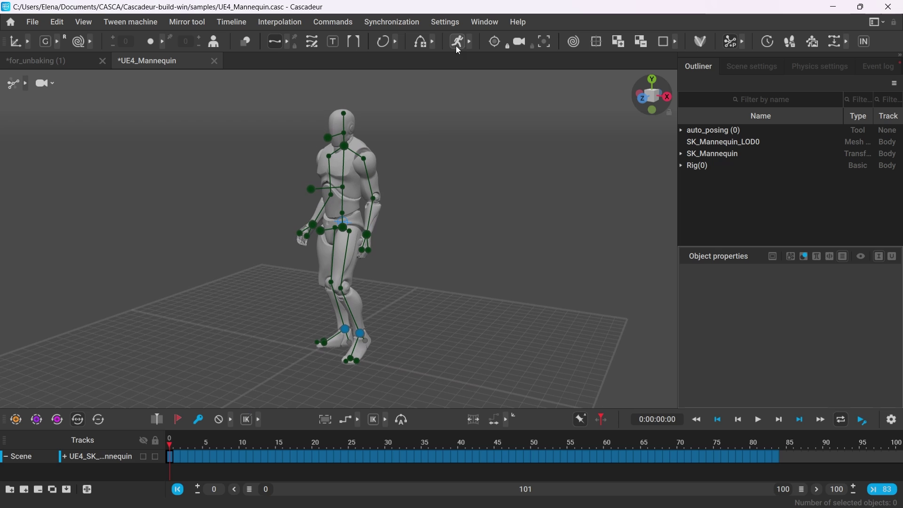
click(459, 43)
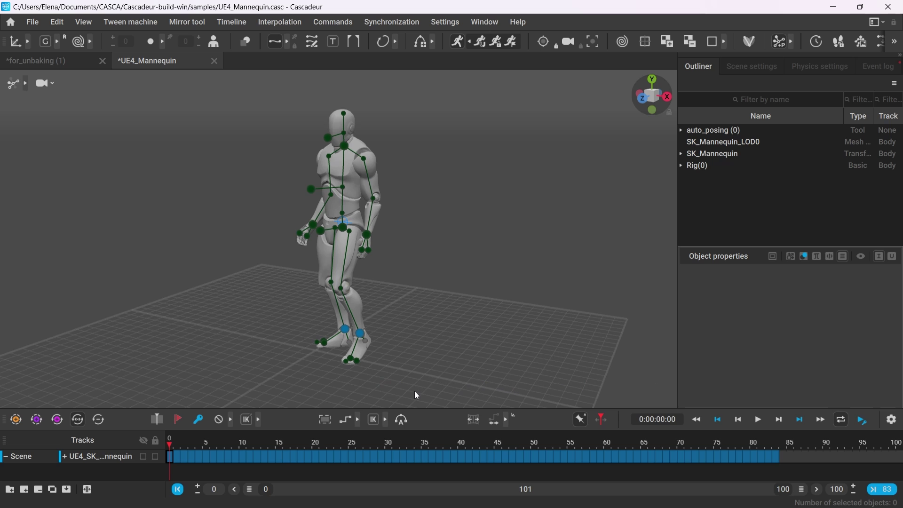
click(751, 45)
click(410, 289)
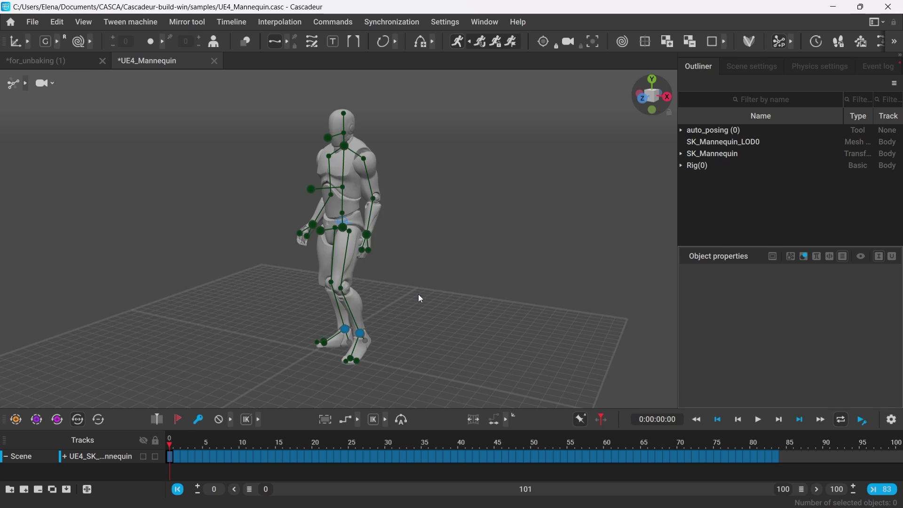
click(845, 48)
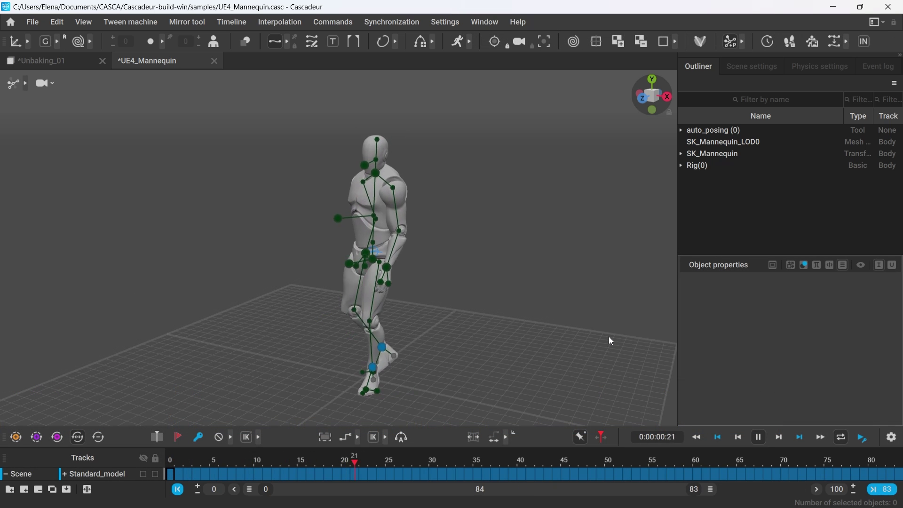
Pause the walk at frame 30, turn on Auto Physics, and frame the view on the feet
click(758, 437)
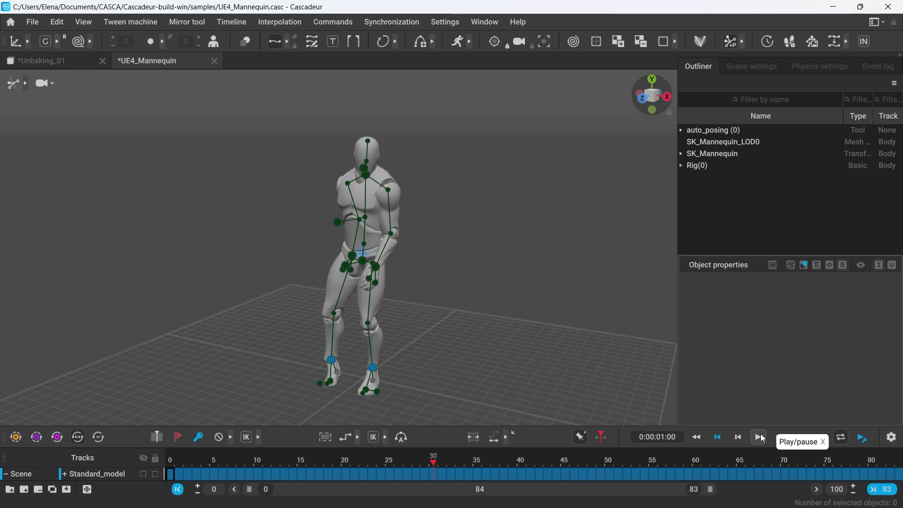
click(457, 44)
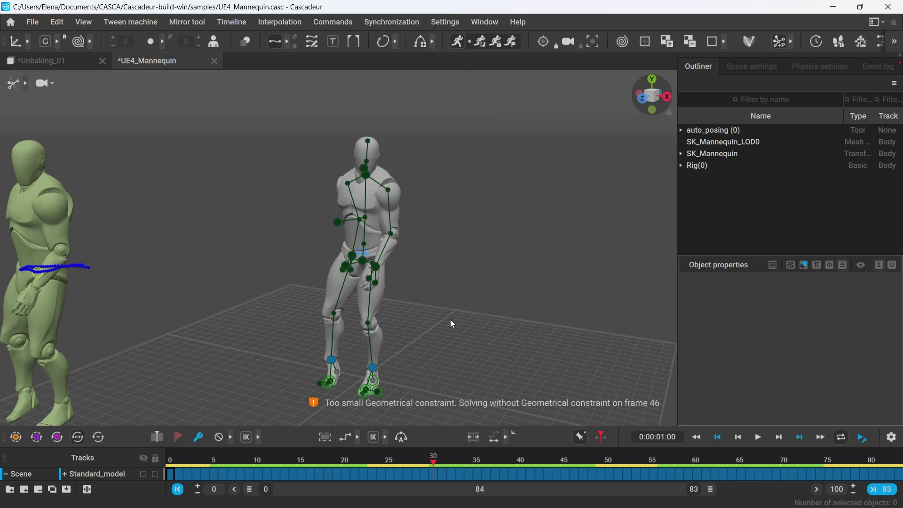
middle_drag(451, 319, 392, 233)
scroll(417, 311, up, 5)
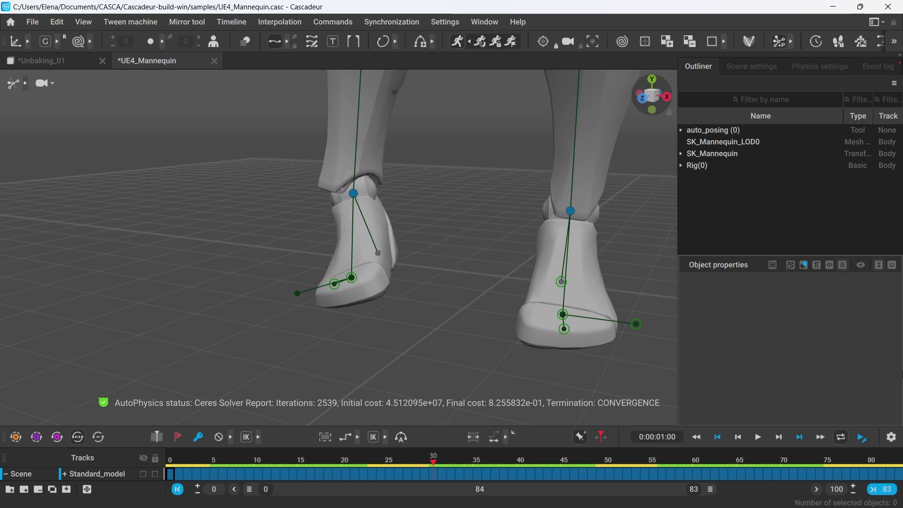
middle_drag(650, 333, 466, 335)
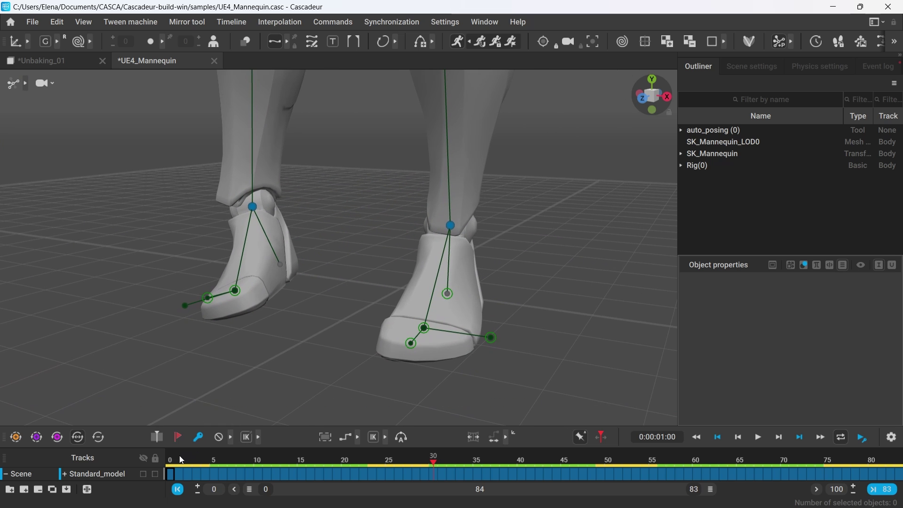
Step from the first frame through frame 31 to inspect how the feet meet the ground
drag(180, 462, 480, 473)
right_drag(480, 376, 447, 386)
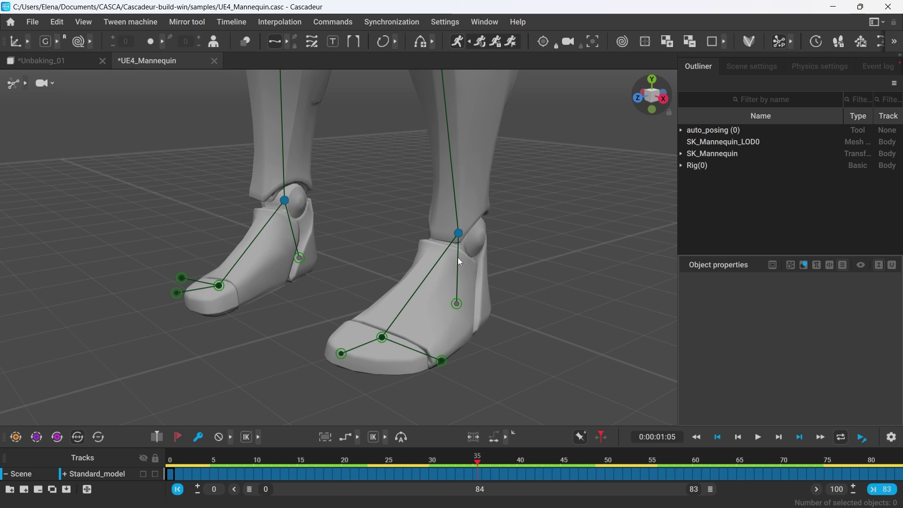
click(182, 452)
right_drag(179, 447, 529, 351)
key(Right)
key(Right)
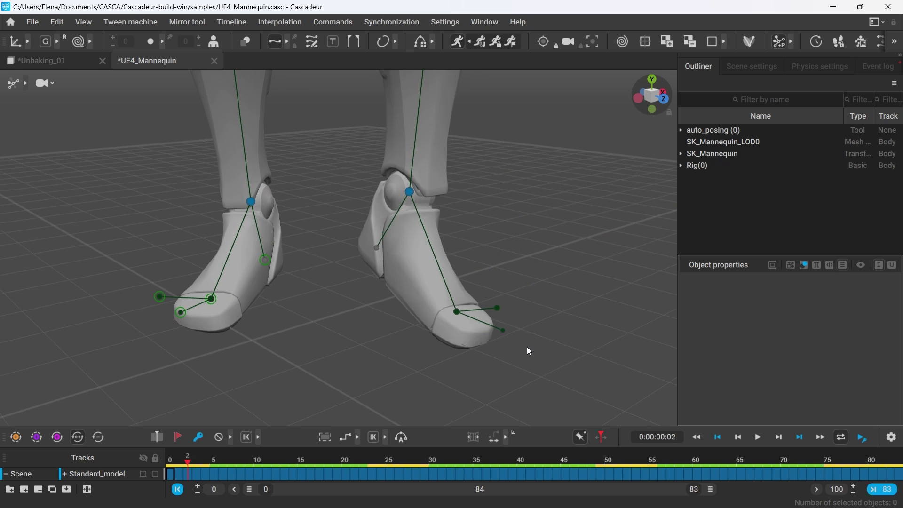
key(Right)
key(Right)
key(Right)
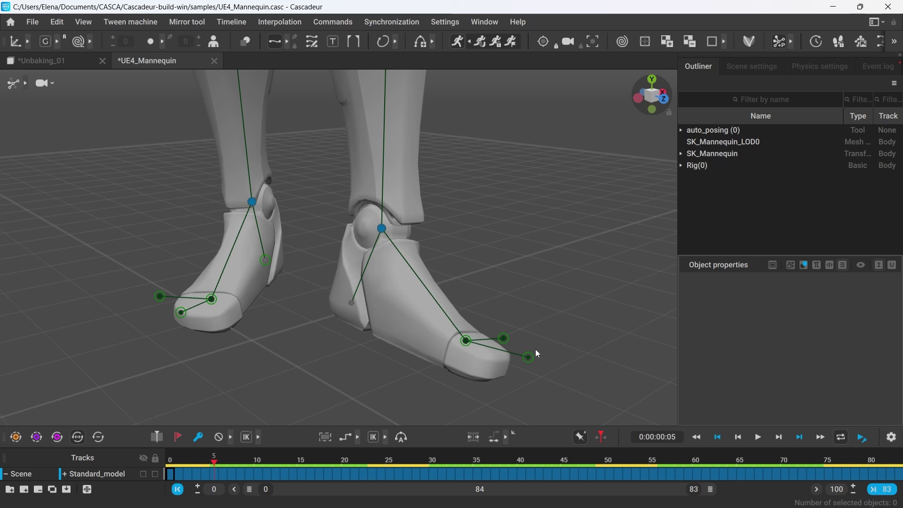
key(Right)
key(Right)
key(Right)
key(Right)
key(Right)
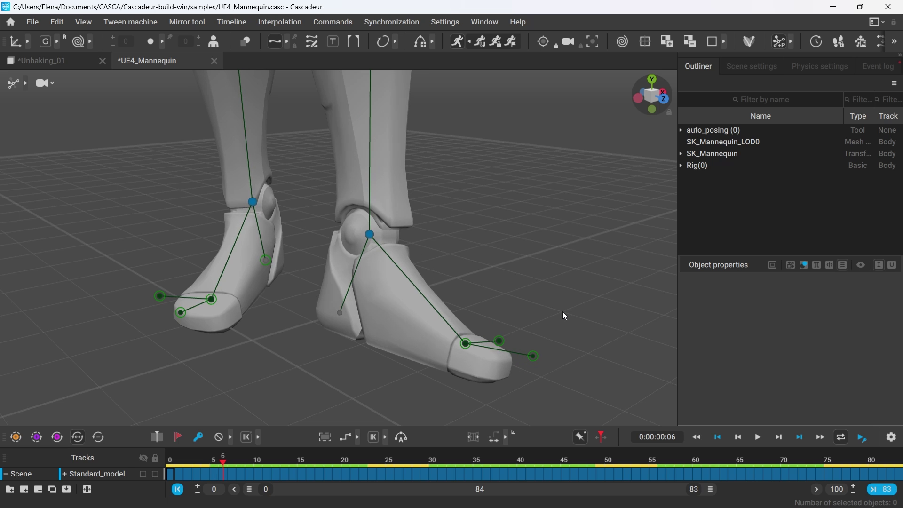
key(Right)
key(Right)
key(Right)
key(Right)
key(Right)
key(Right)
key(Right)
key(Right)
key(Right)
key(Right)
key(Right)
key(Right)
key(Right)
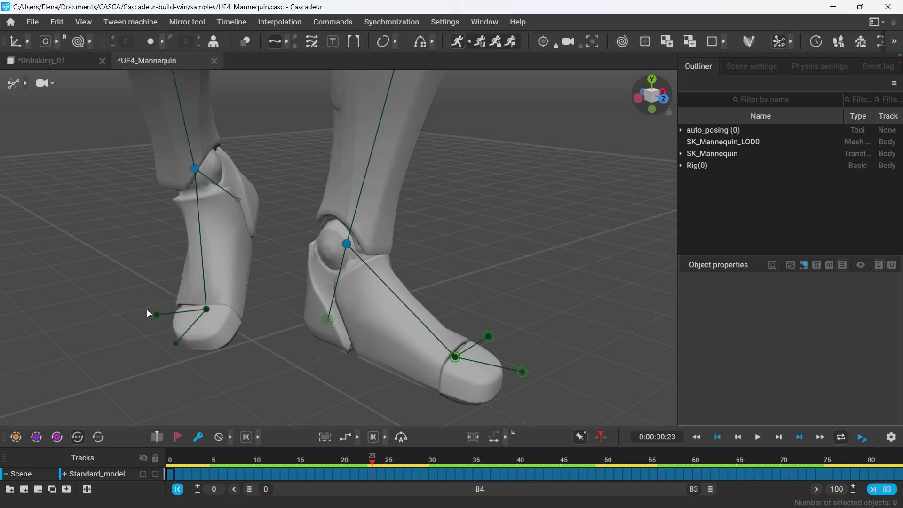
key(Right)
key(Right)
key(Right)
key(Right)
key(Right)
key(Right)
key(Right)
key(Right)
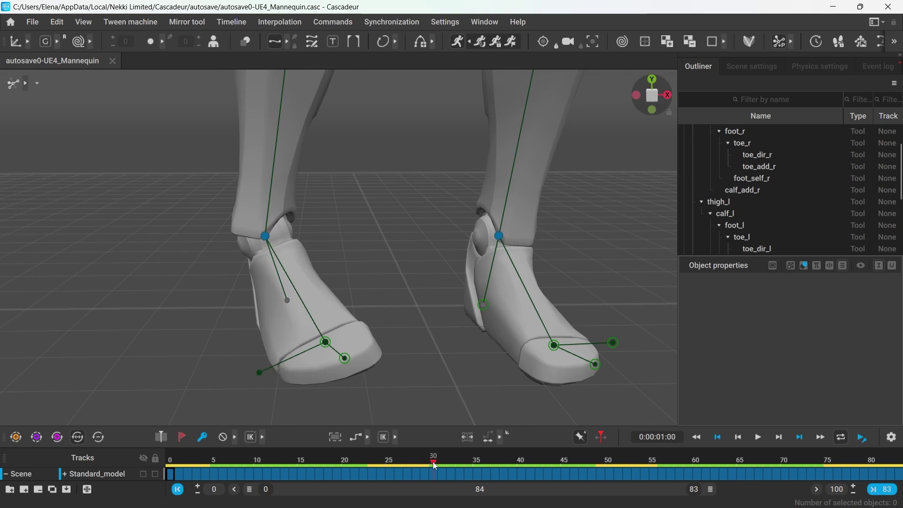
drag(434, 464, 446, 480)
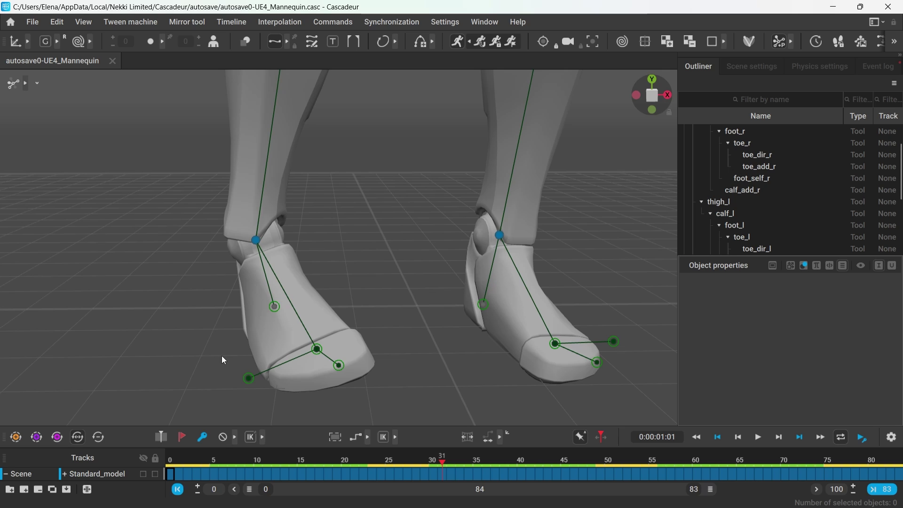
Select both ankles and foot points, checking the legs at frame 31
click(256, 241)
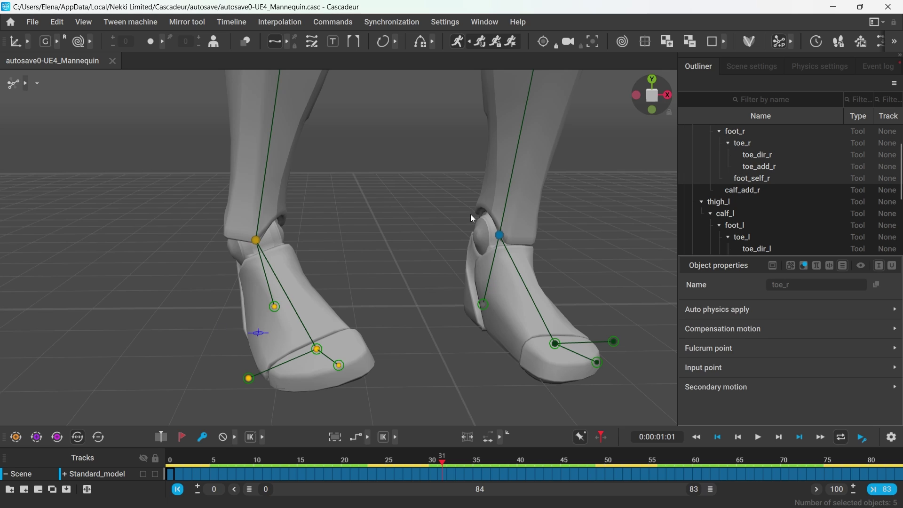
shift+click(500, 235)
click(169, 475)
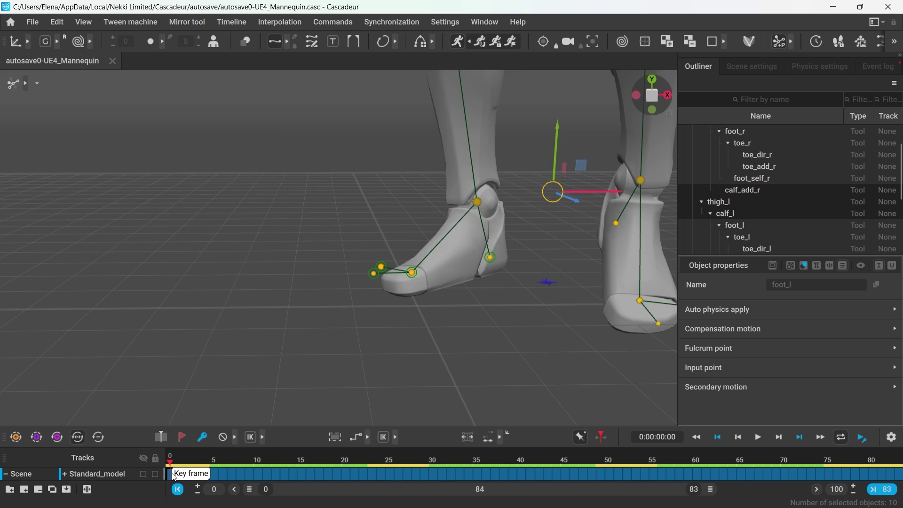
drag(174, 475, 447, 460)
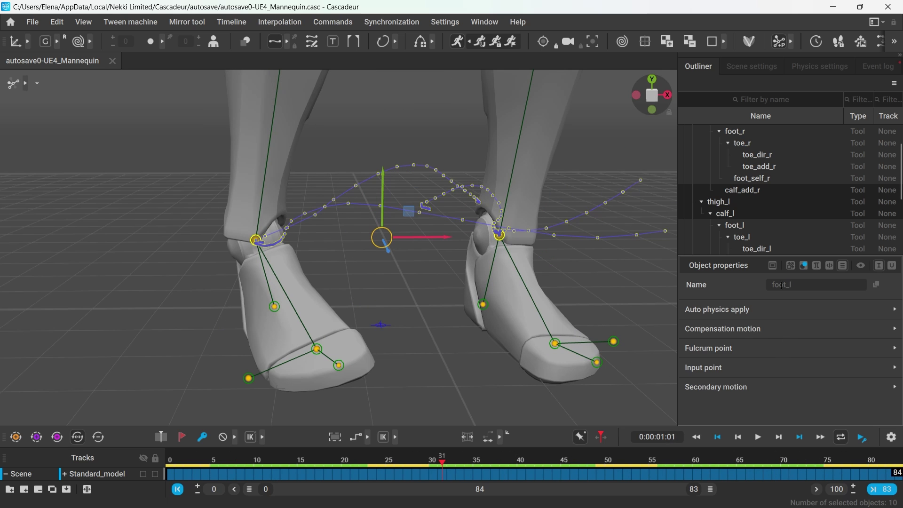
With Apply on selected interval enabled, set Fulcrum point Max speed to 0.3, then deselect
click(773, 266)
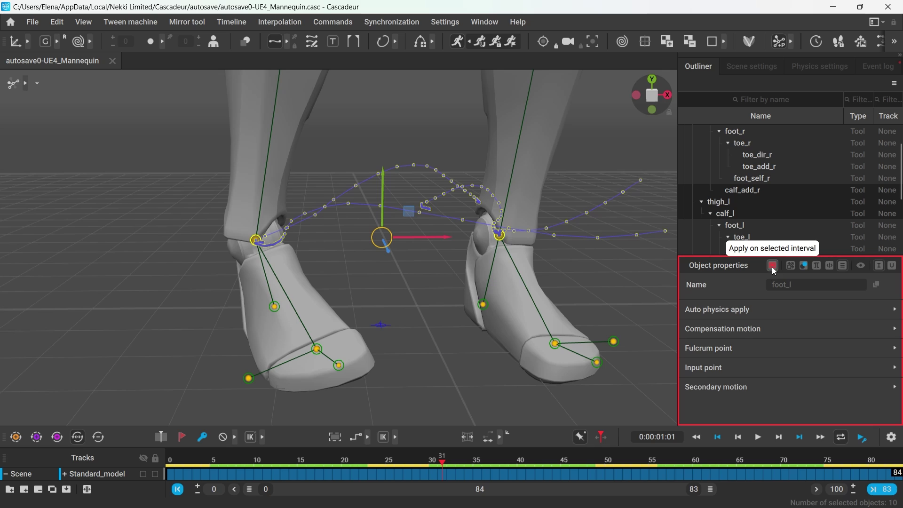
click(731, 346)
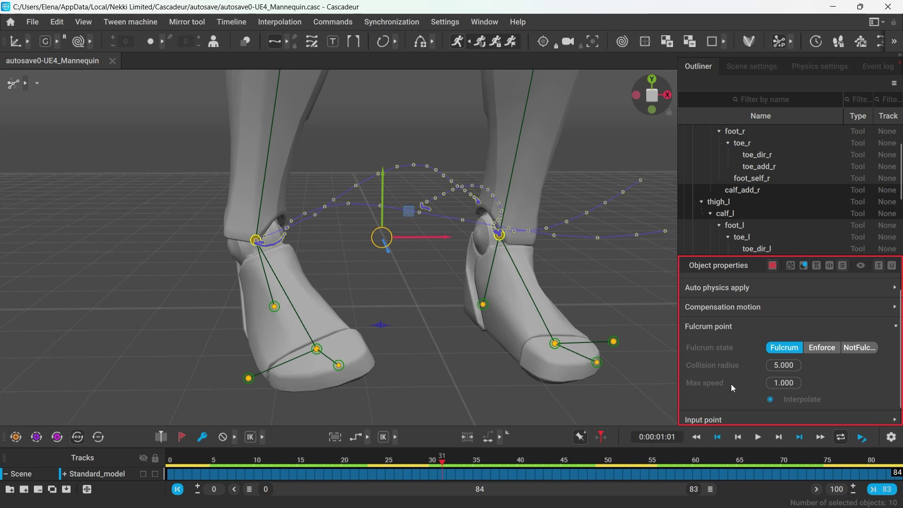
mouse_move(784, 386)
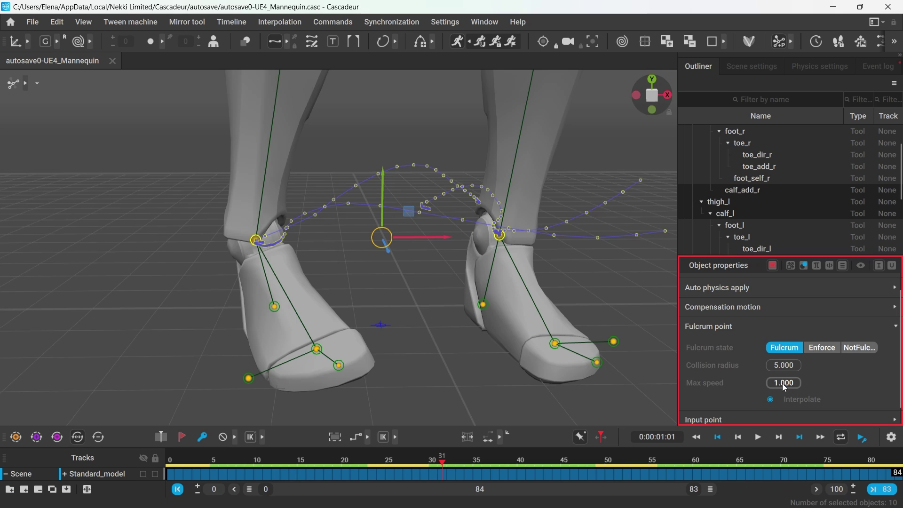
text(0.3)
key(Return)
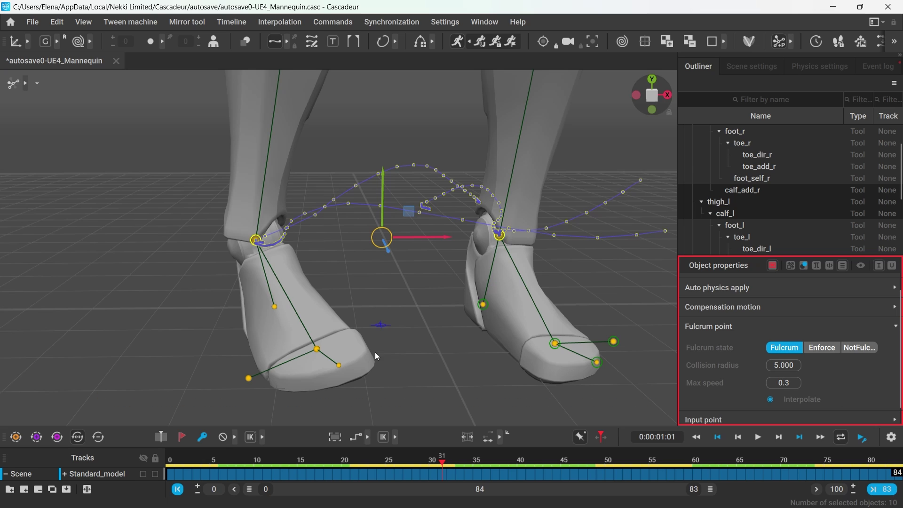
click(448, 391)
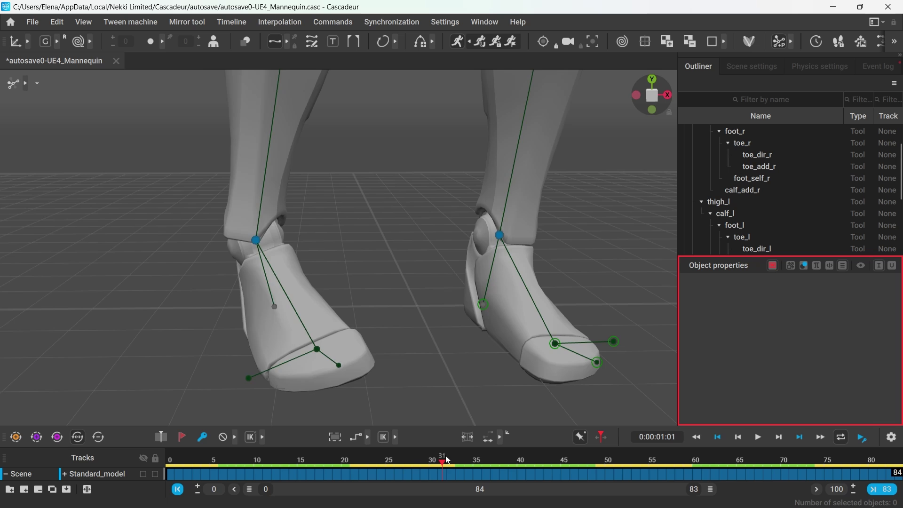
Run Fulcrum Motion Cleaning on the walk and scrub through it to review the foot contacts
drag(446, 460, 453, 477)
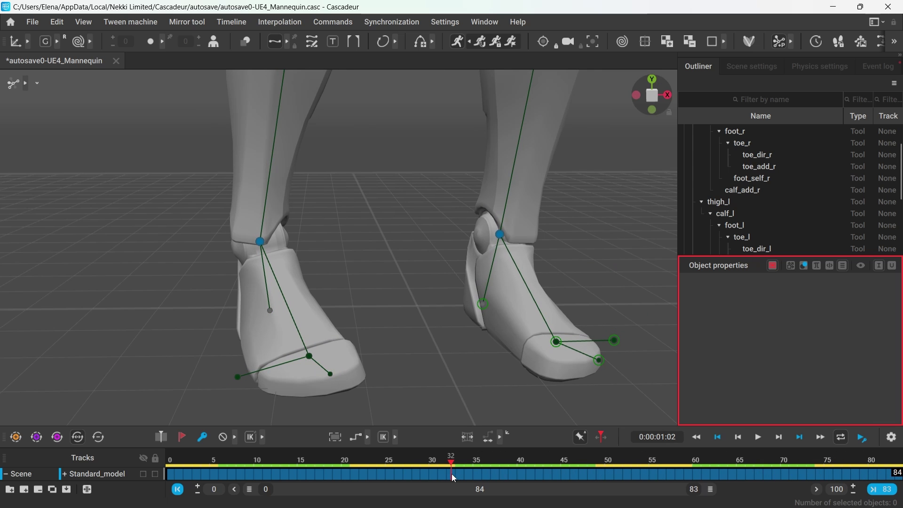
click(840, 49)
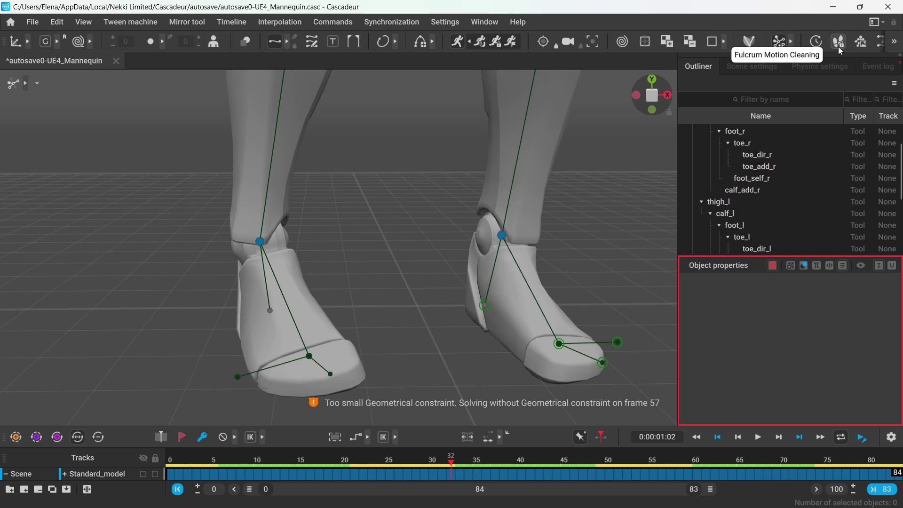
mouse_move(452, 463)
mouse_down()
mouse_move(222, 464)
mouse_move(776, 472)
mouse_move(462, 472)
mouse_up()
scroll(359, 340, down, 10)
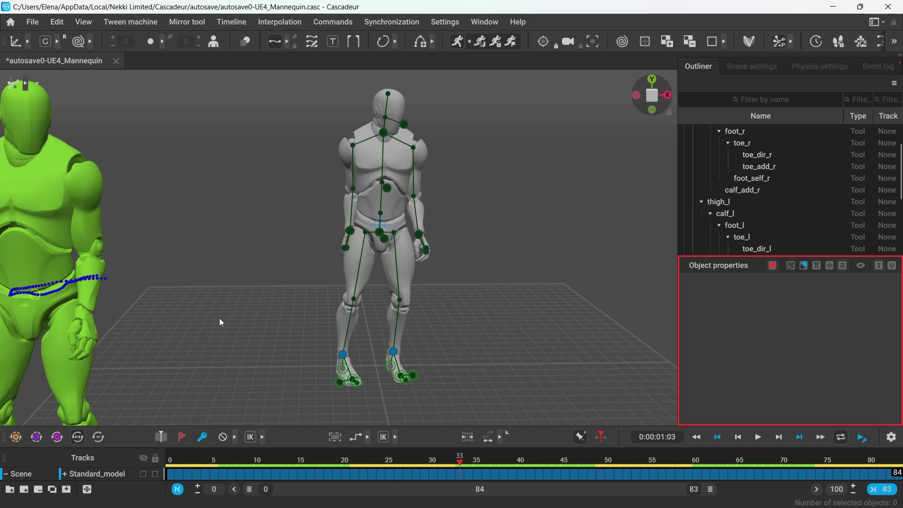
Scrub to the end of the walk and run Animation unbaking on it
drag(185, 469, 898, 476)
scroll(861, 43, down, 1)
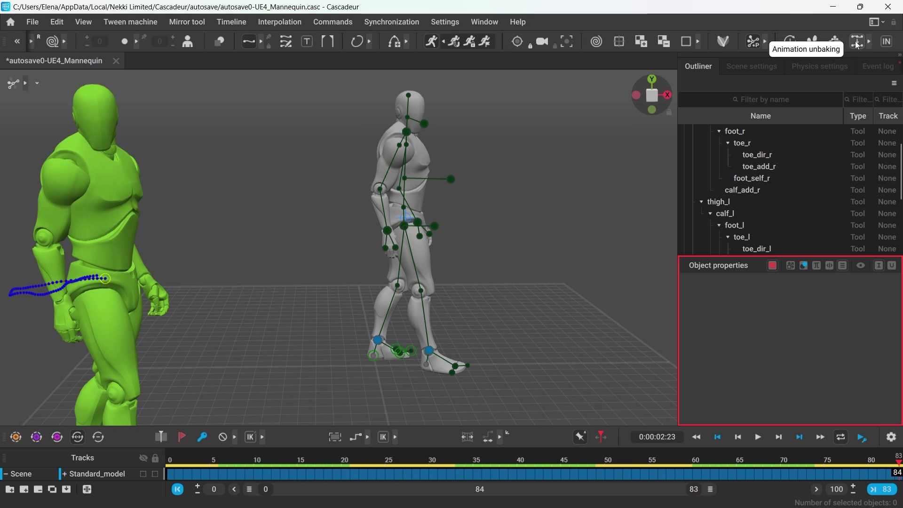
click(857, 46)
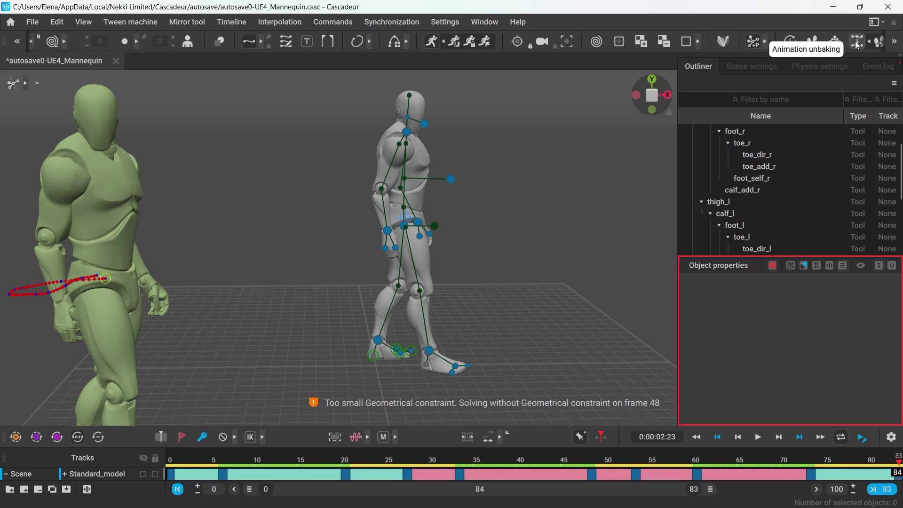
Expand the model's part tracks, opening the Arms, Legs, Arm_L and Arm_R sub-tracks
click(87, 490)
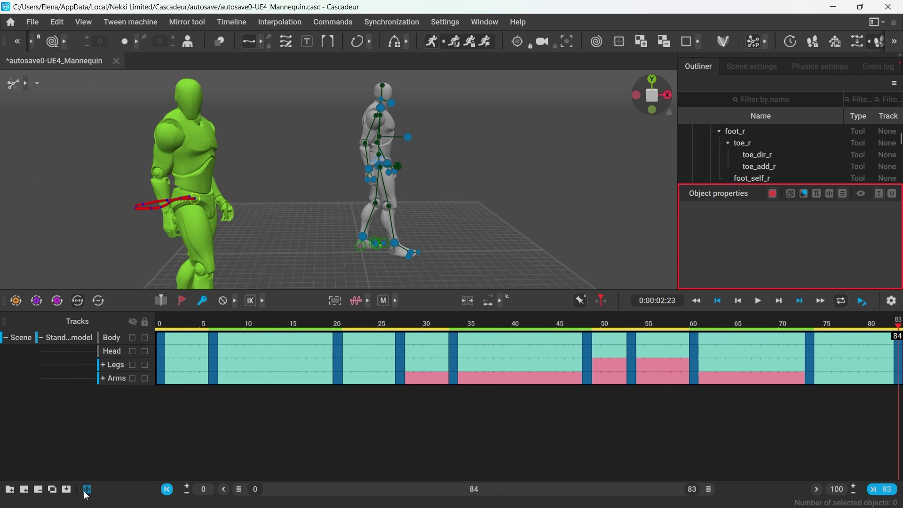
click(102, 378)
click(102, 365)
click(134, 392)
click(134, 419)
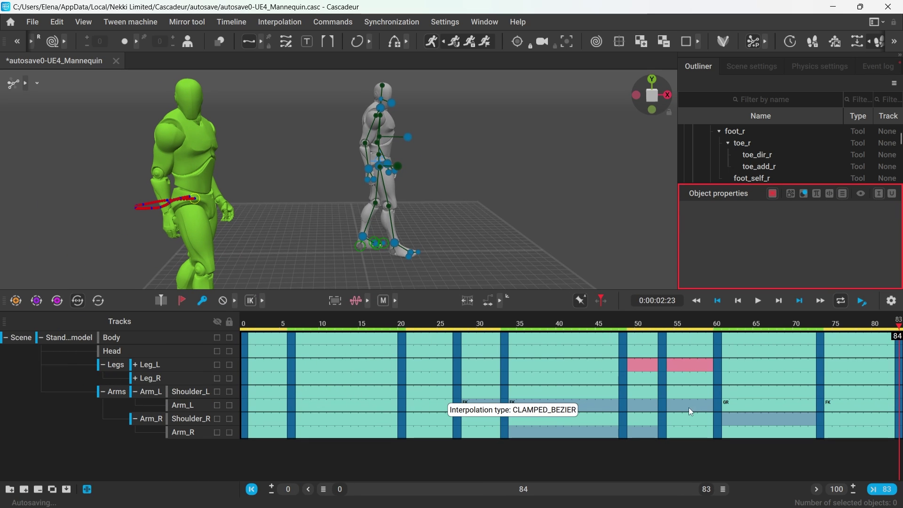
Collapse the Legs and part tracks, then play the walk and pause around frame 51
drag(329, 325, 353, 324)
click(102, 365)
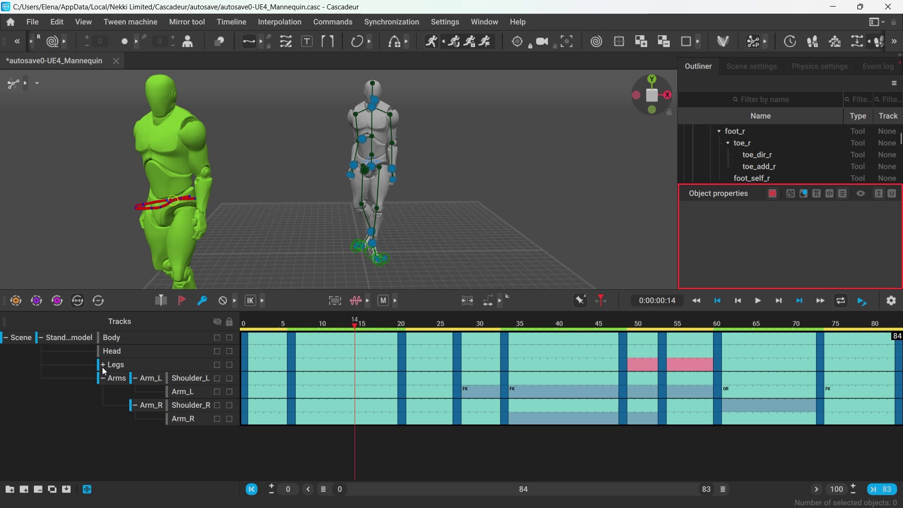
click(40, 337)
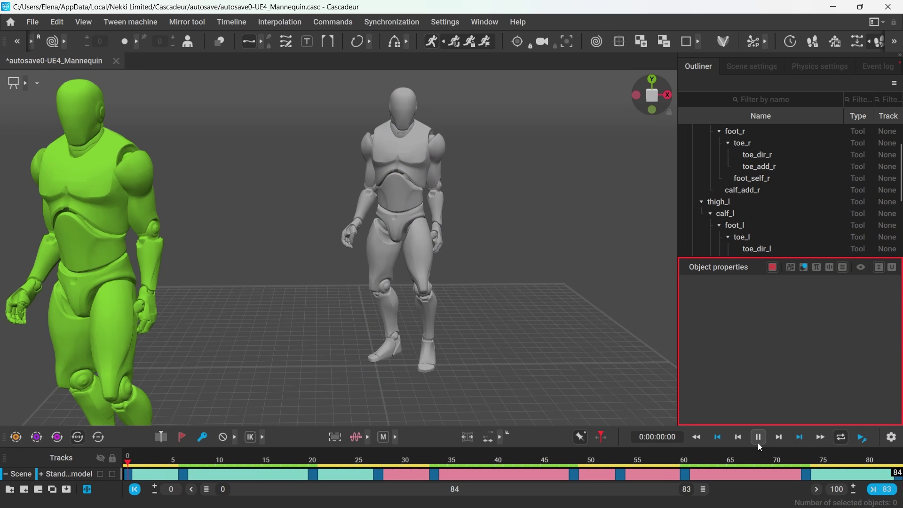
click(758, 442)
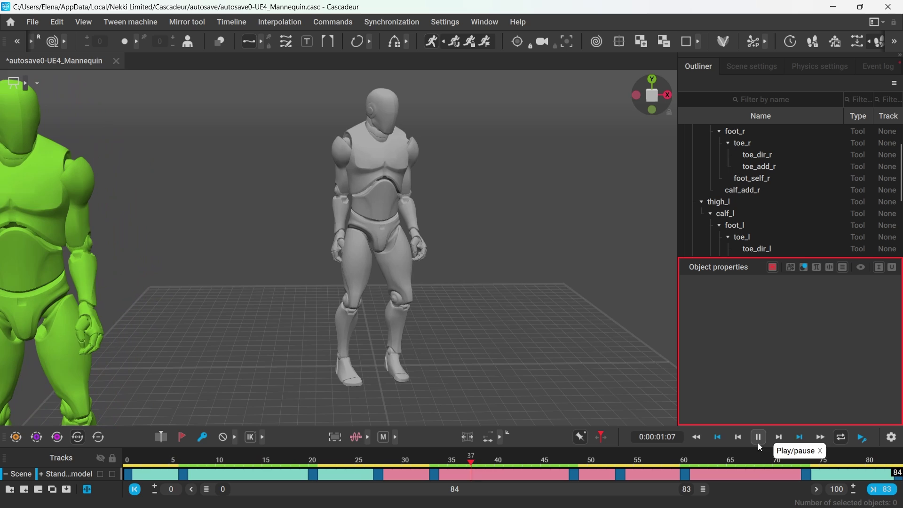
click(601, 466)
Select the left hand, step to its next keyframe at frame 73, and replay the walk
click(684, 466)
alt+drag(572, 418, 301, 337)
scroll(311, 282, up, 4)
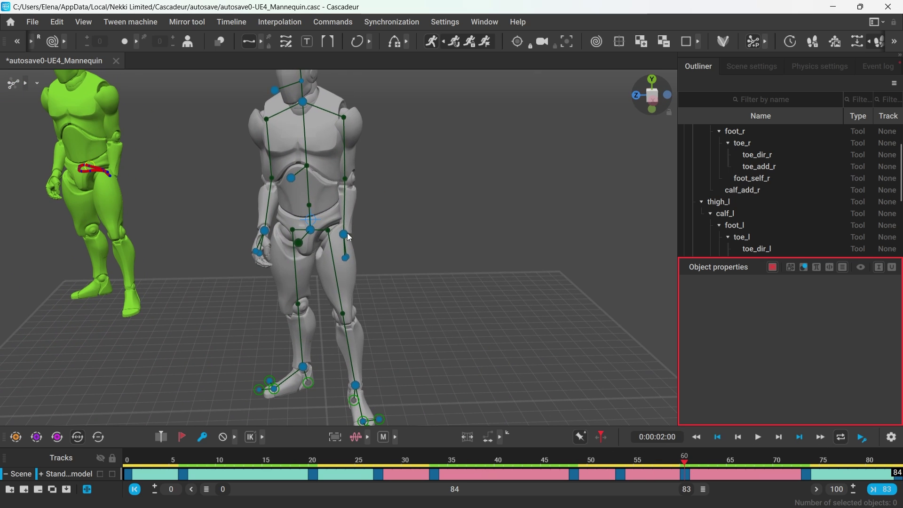
click(348, 238)
key(shift+Right)
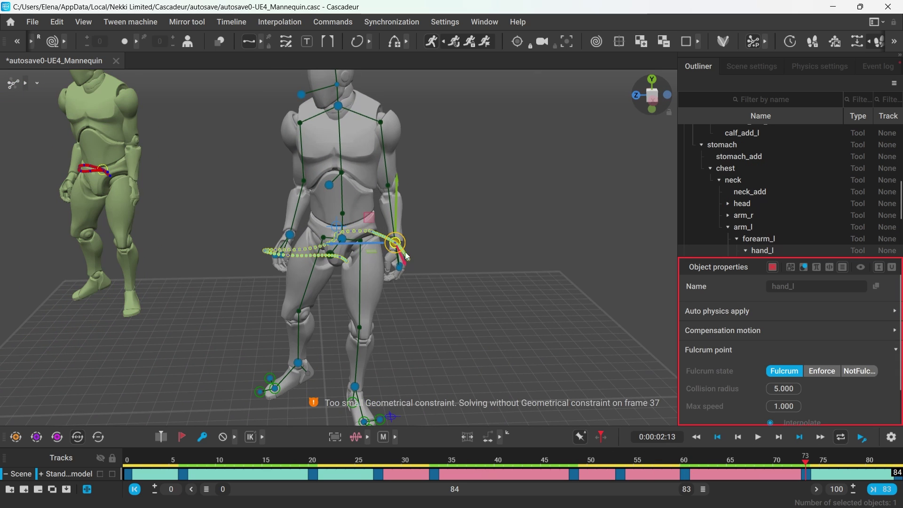
click(485, 293)
key(space)
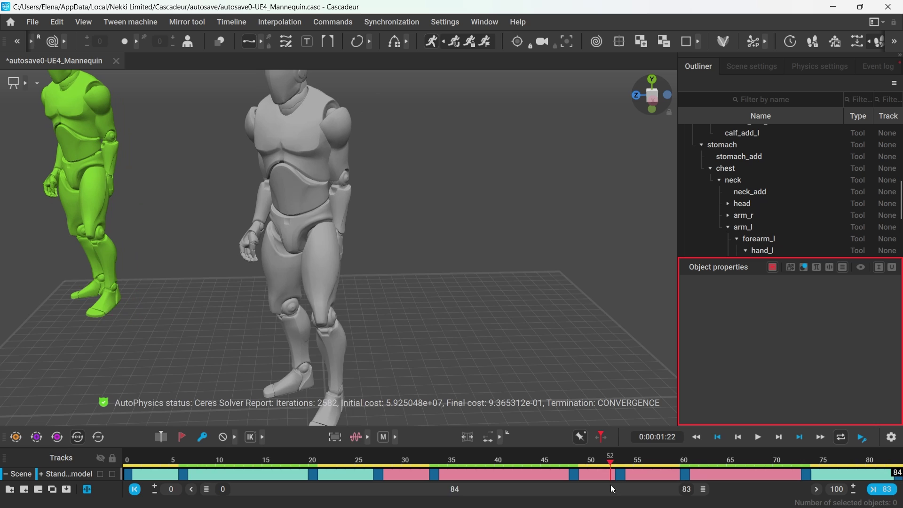
key(space)
click(339, 234)
click(394, 307)
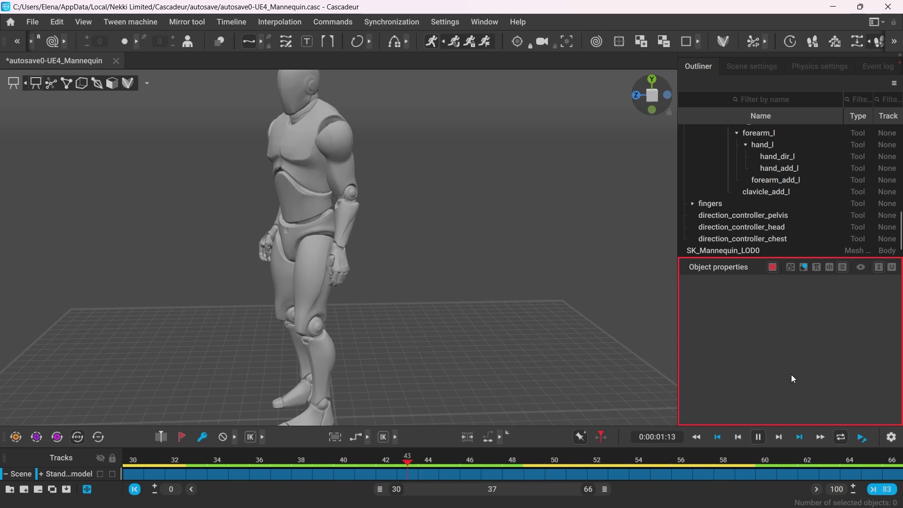
Scrub to frame 55 and play the walk across the full 0–84 frame range
drag(459, 473, 645, 477)
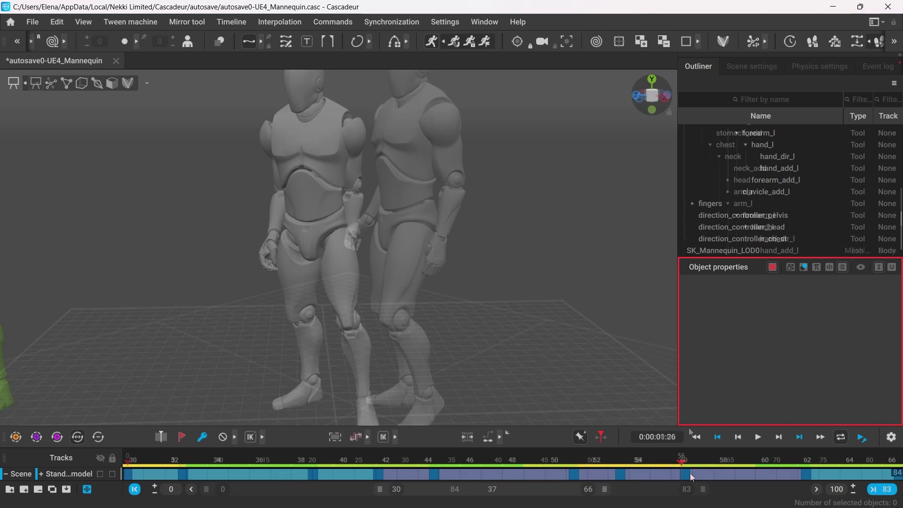
click(760, 438)
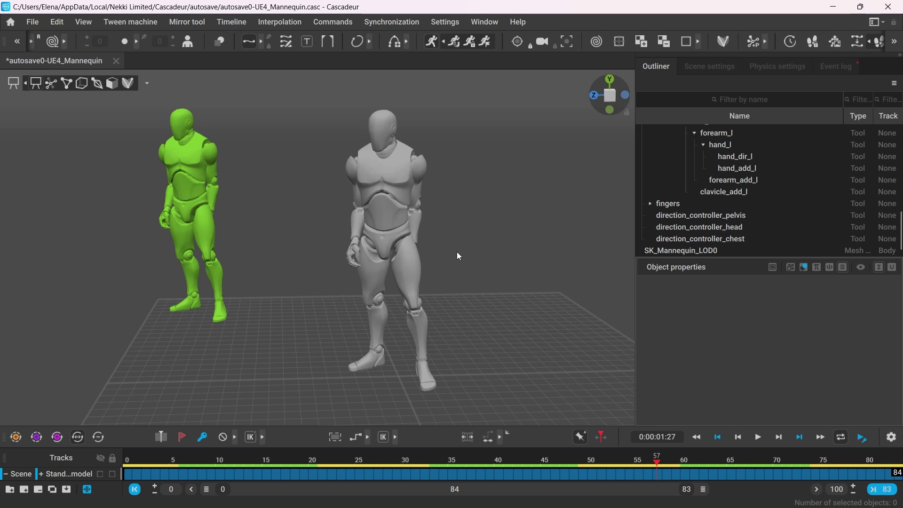
Change Animation unbaking Interpolation difference from 10 to 1, re-unbake the walk, and scrub to frame 15
click(696, 75)
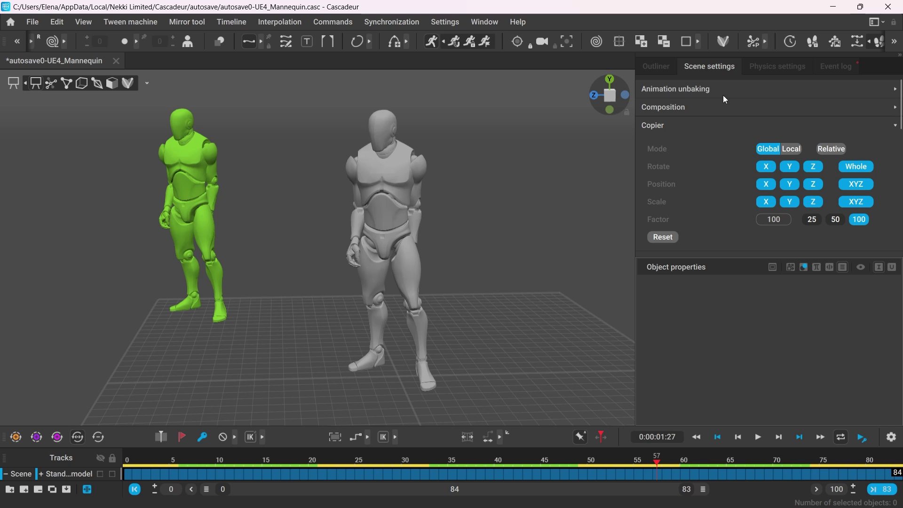
click(703, 89)
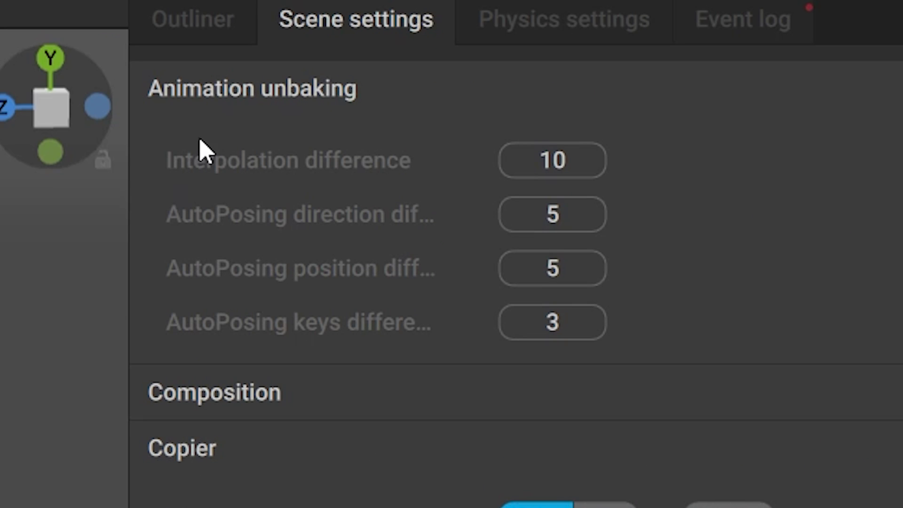
drag(128, 279, 78, 279)
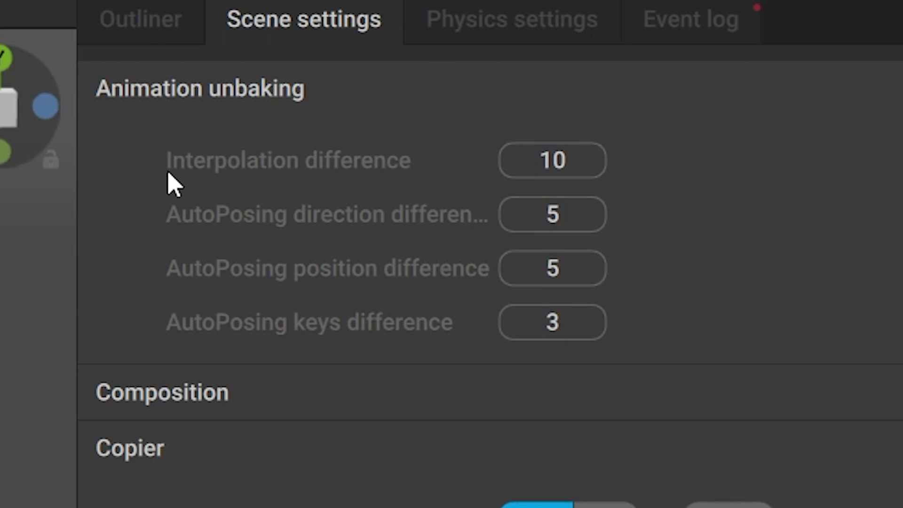
drag(554, 167, 603, 177)
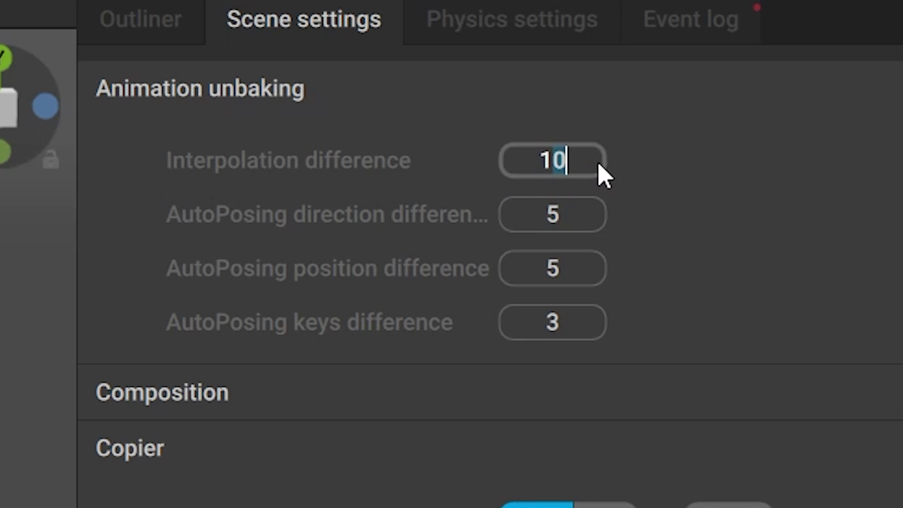
key(BackSpace)
key(Tab)
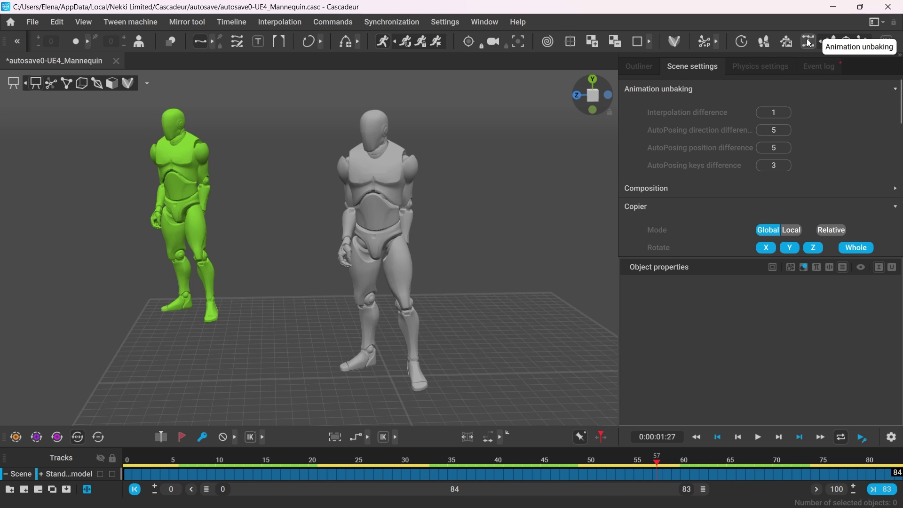
click(809, 41)
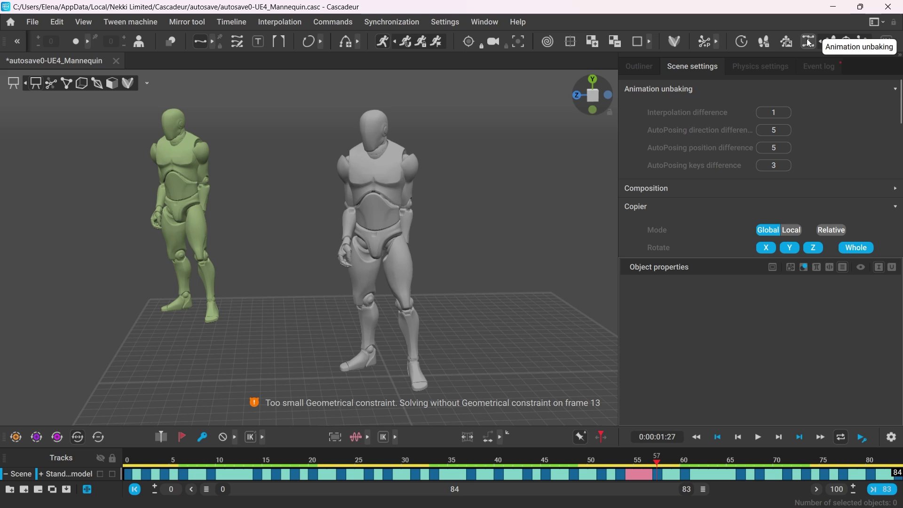
drag(163, 461, 507, 469)
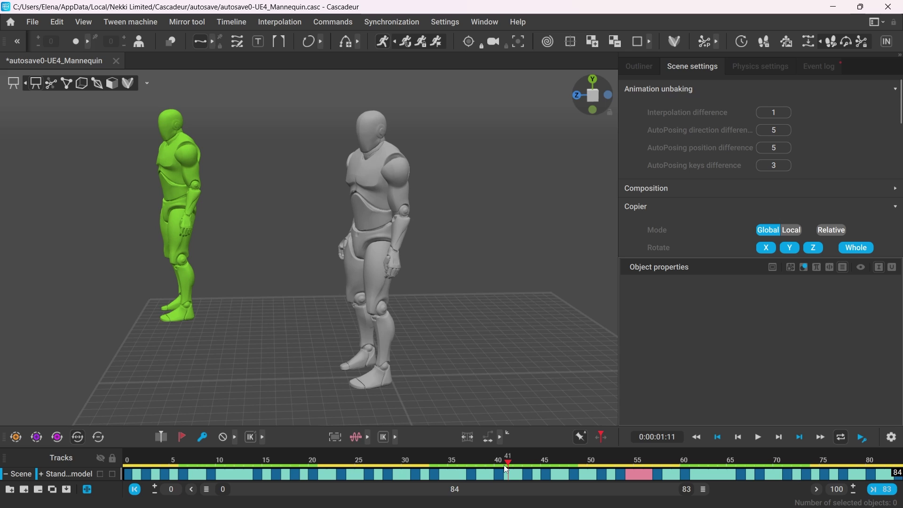
Undo the previous unbake, set Interpolation difference to 90, and unbake the walk again
key(ctrl+z)
key(ctrl+z)
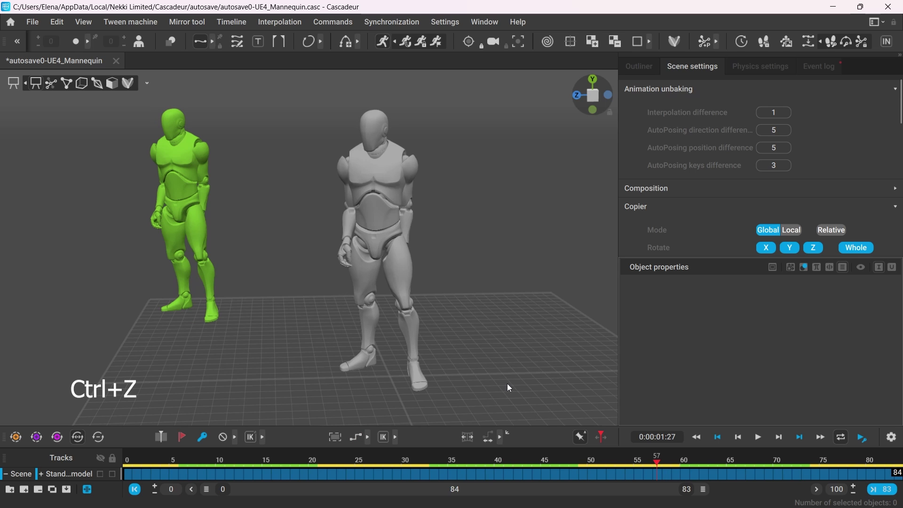
click(769, 113)
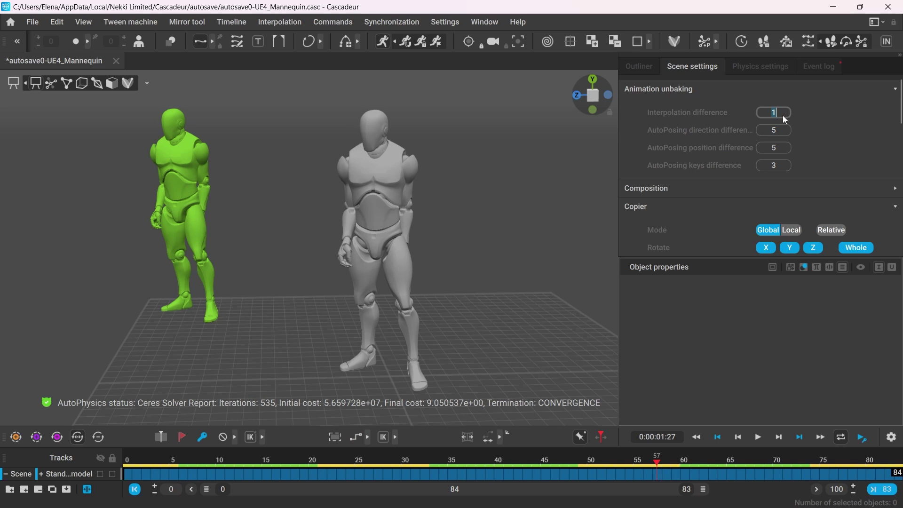
click(810, 42)
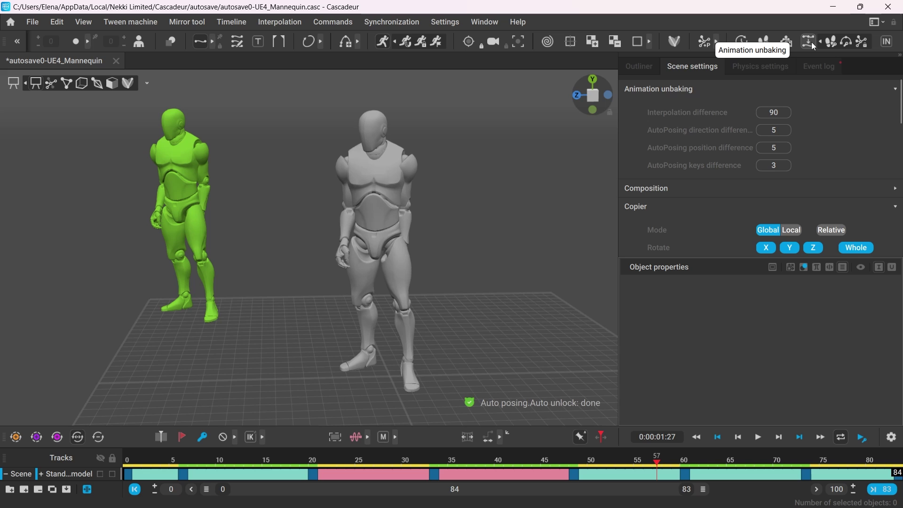
Scrub to frame 74 and play the sparser-keyed walk, then stop and undo the unbake
drag(133, 466, 819, 466)
click(759, 437)
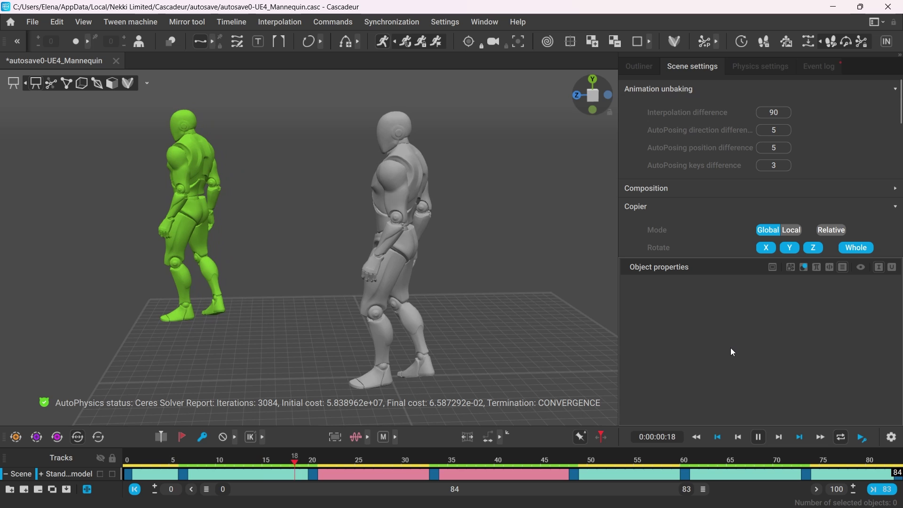
click(758, 437)
key(ctrl+z)
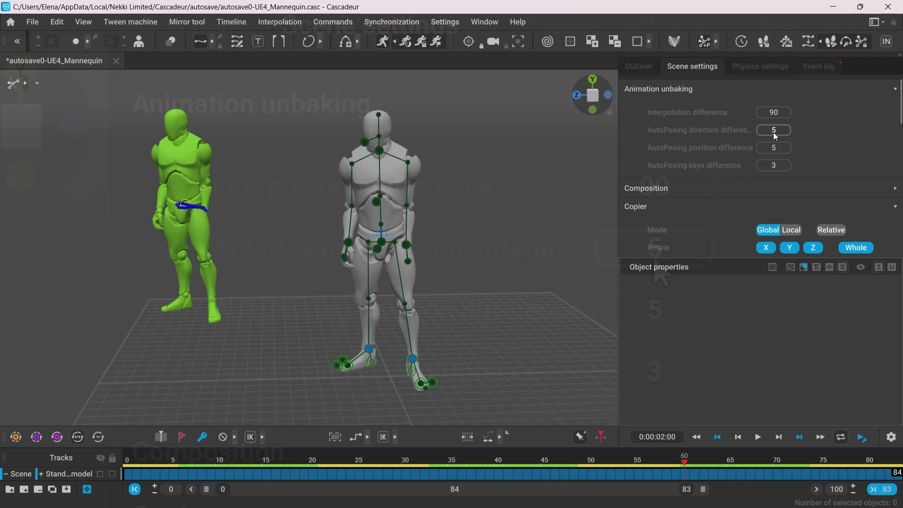
Set the AutoPosing direction and keys differences to 1 and unbake the walk
click(682, 259)
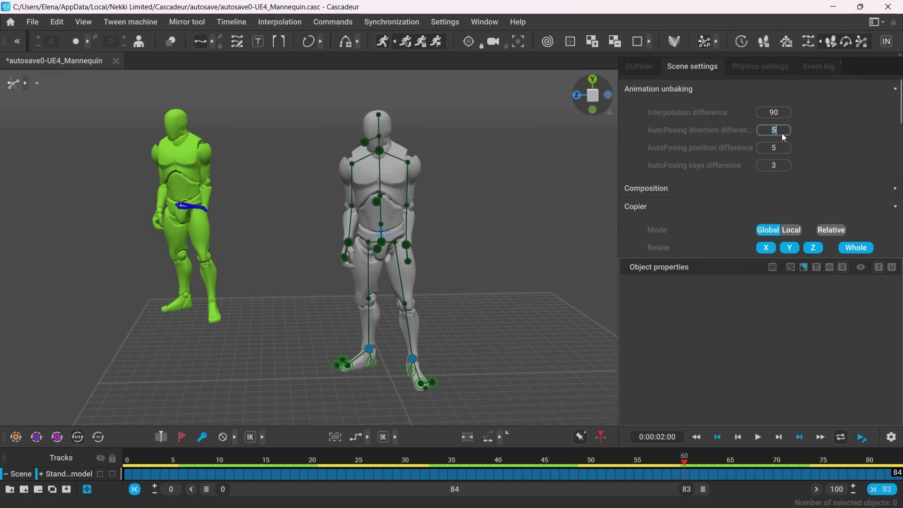
click(784, 166)
click(808, 44)
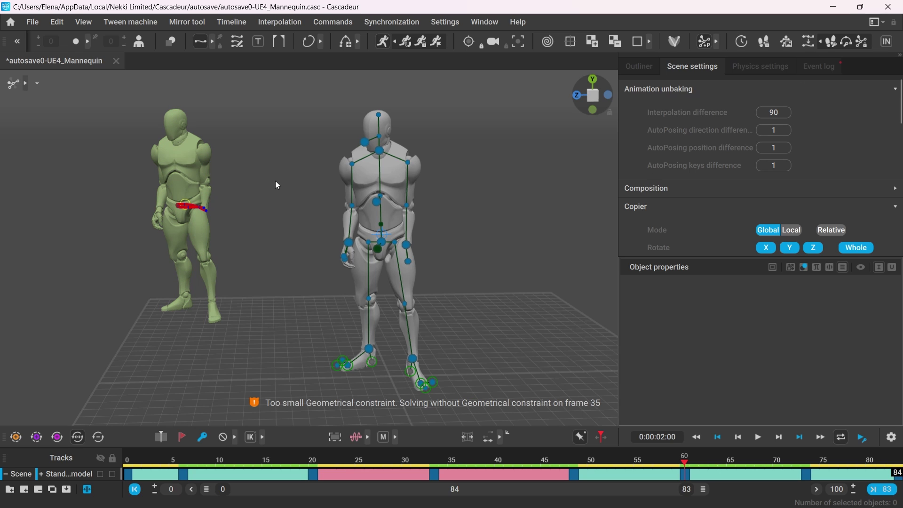
Test moving the left hand joint hand_l, then undo the change
click(408, 246)
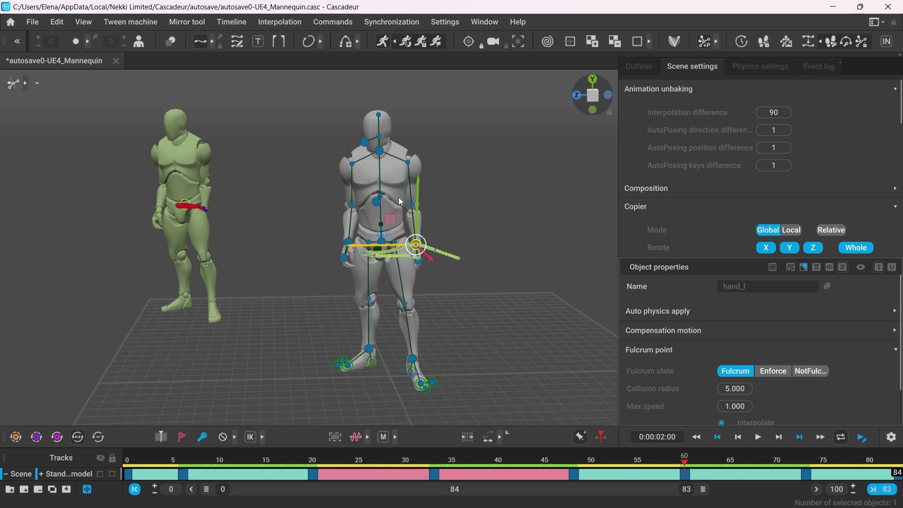
click(495, 244)
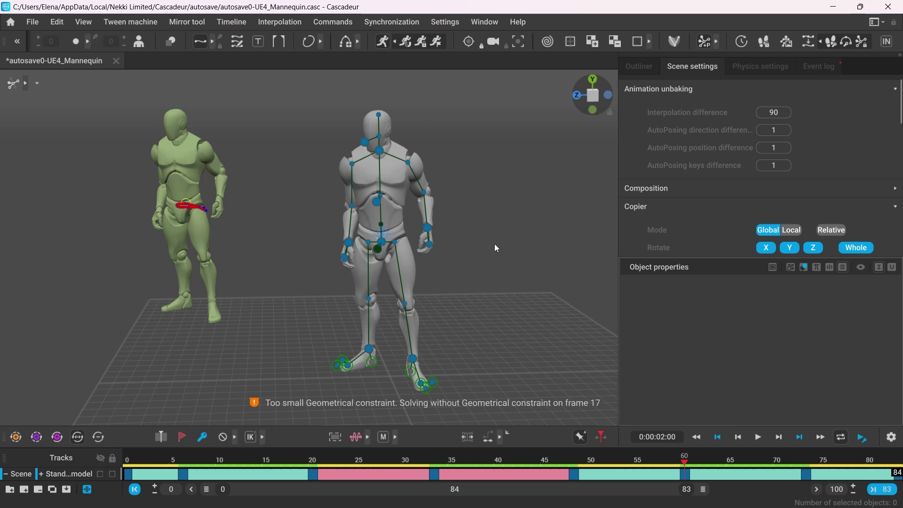
key(ctrl+z)
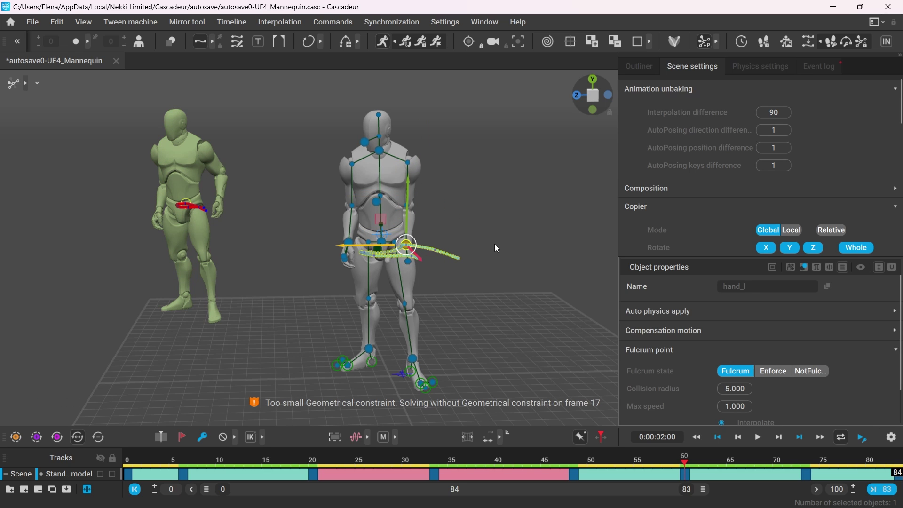
click(495, 244)
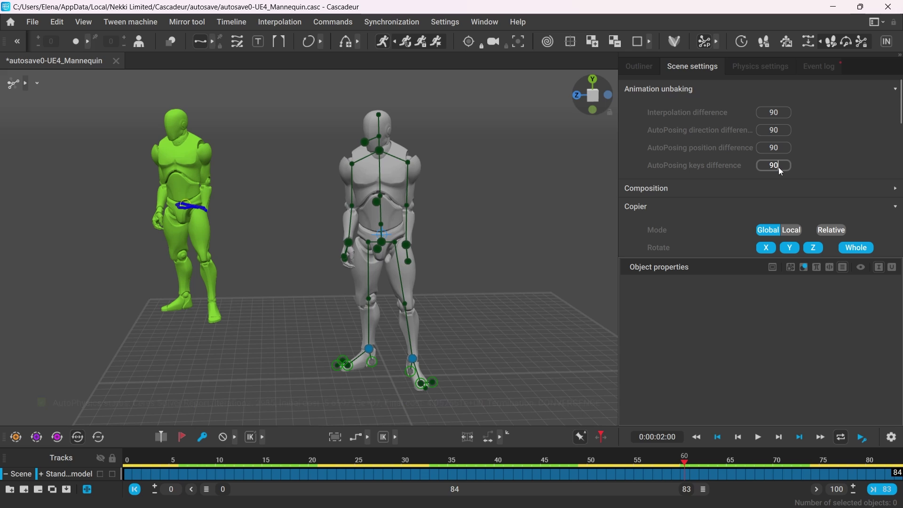
Unbake again with all differences at 90 and raise the left hand via hand_l
click(810, 44)
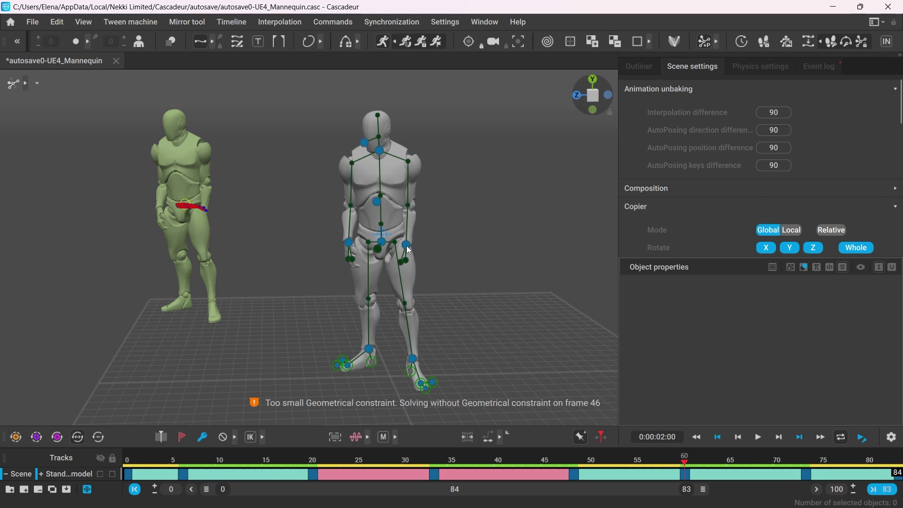
mouse_move(407, 246)
mouse_down()
mouse_move(438, 232)
mouse_move(423, 248)
mouse_up()
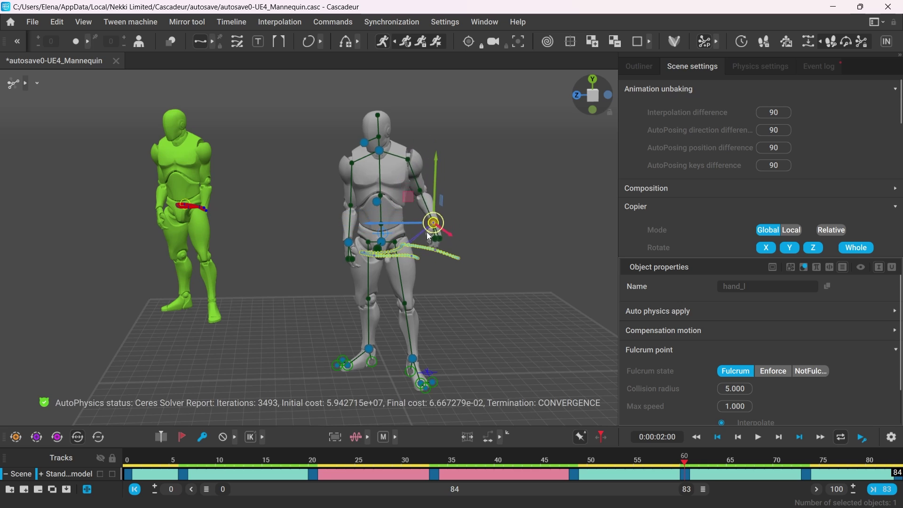
click(474, 262)
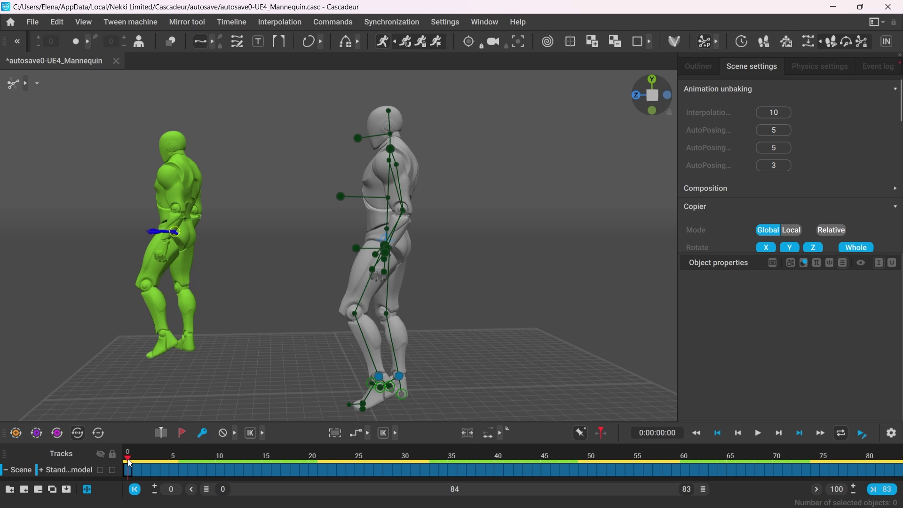
Set the AutoPosing keys difference to 10 and unbake the walk
drag(141, 470, 365, 481)
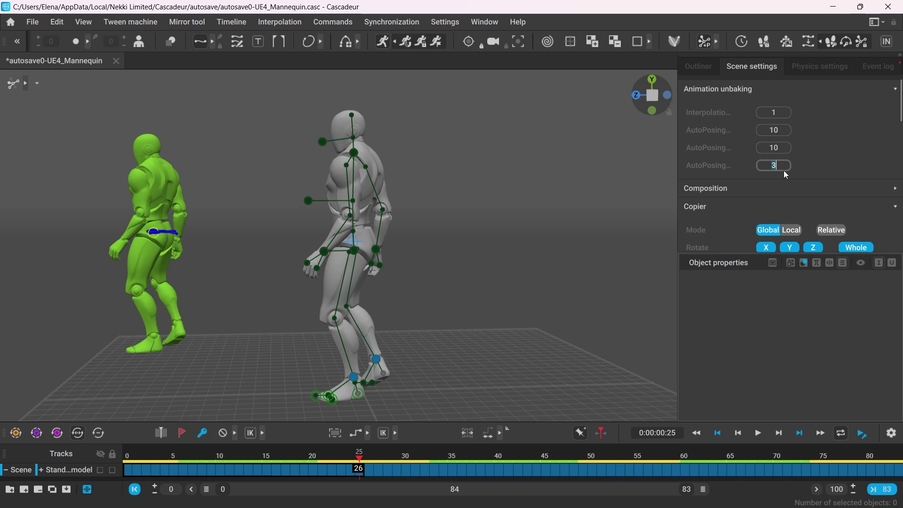
text(10)
click(809, 42)
click(564, 472)
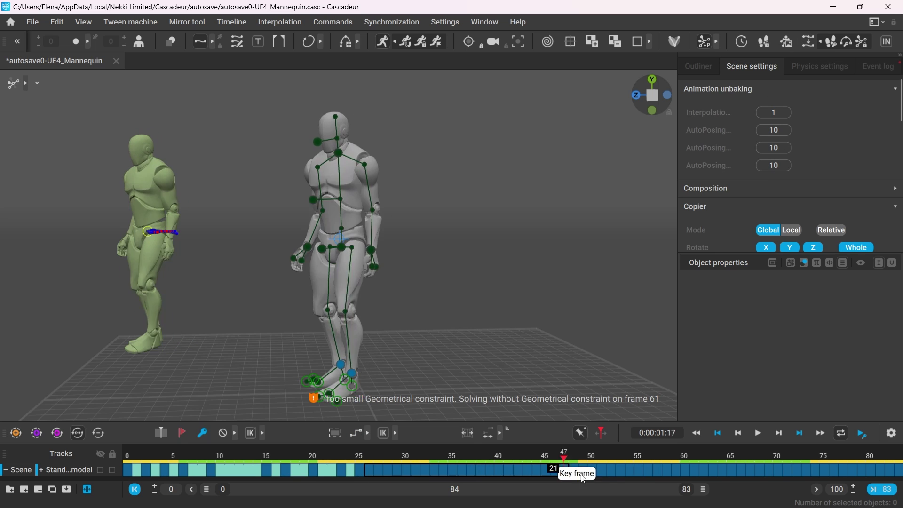
Set the Interpolation difference to 90 and re-unbake, checking the resulting key spans
drag(584, 480, 688, 478)
click(774, 111)
text(90)
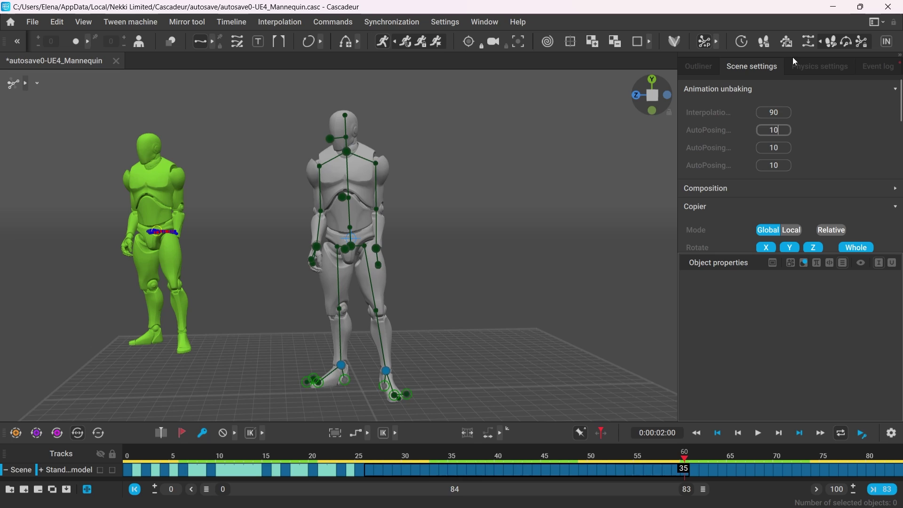
click(808, 42)
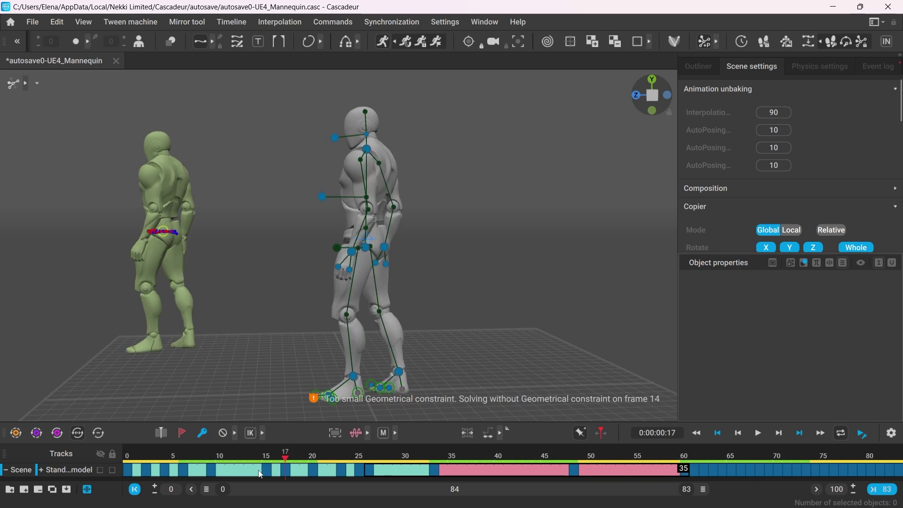
click(575, 470)
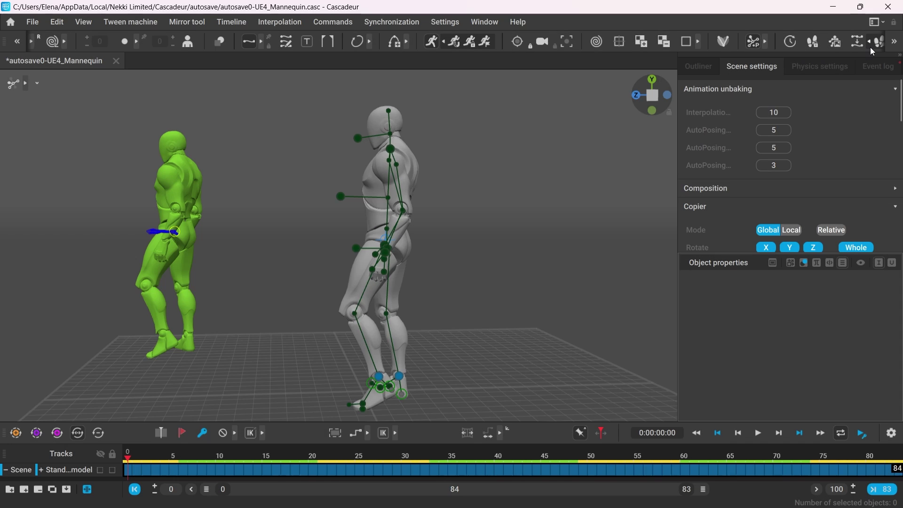
click(870, 44)
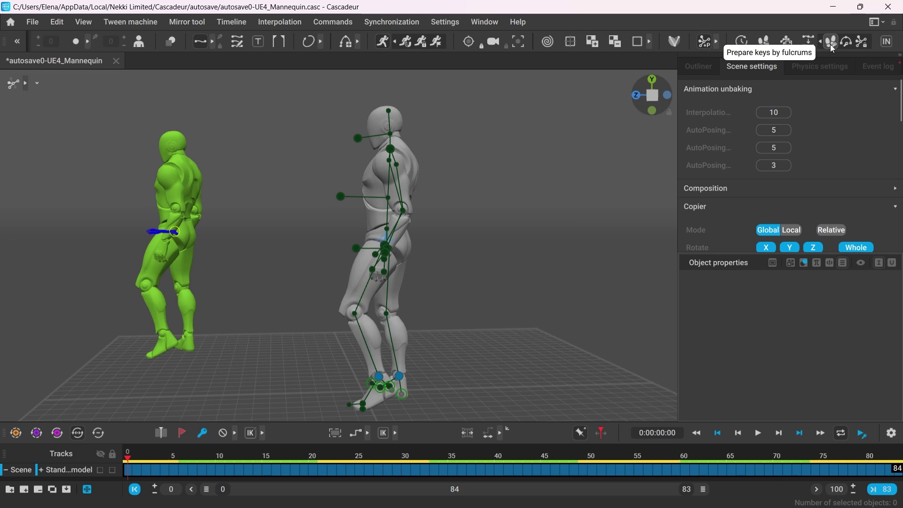
Generate keys from the fulcrum foot contacts and scrub to frame 21 to check them
click(832, 47)
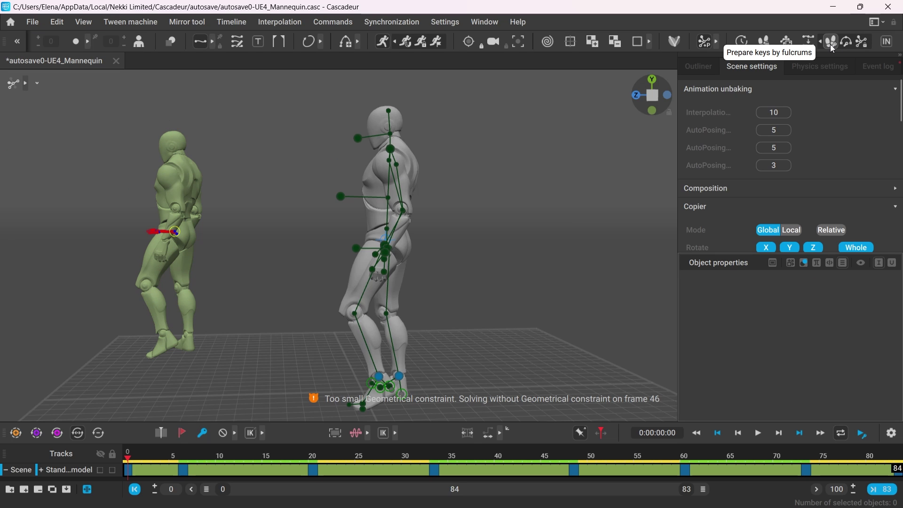
drag(141, 470, 588, 478)
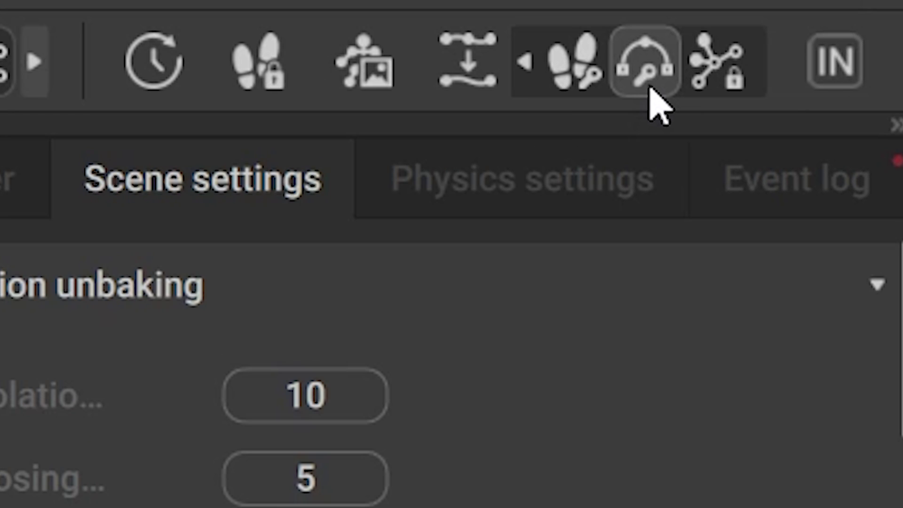